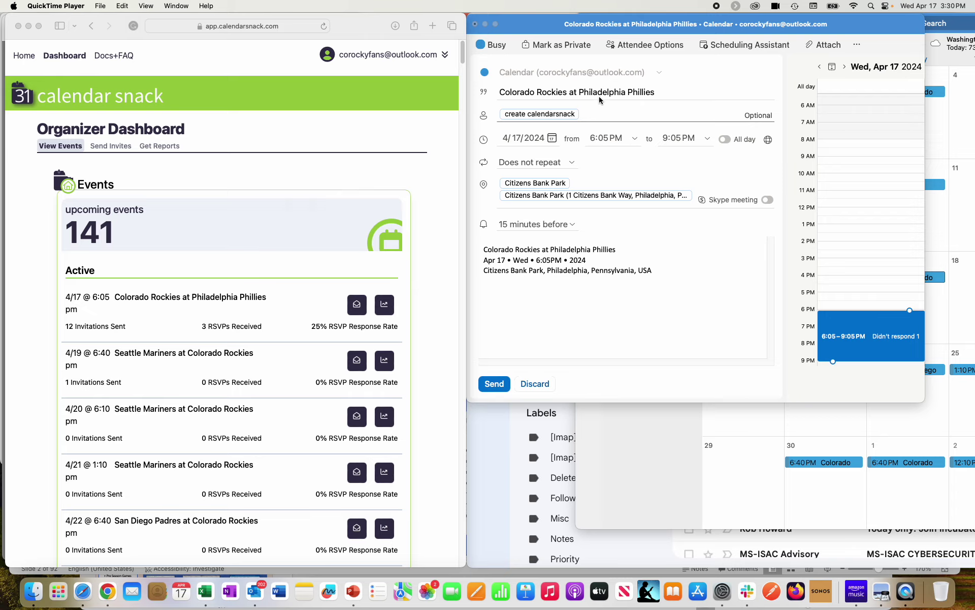
Inspect the Calendar Snack attendee's full address in the Outlook event, then collapse it to a name.
click(564, 118)
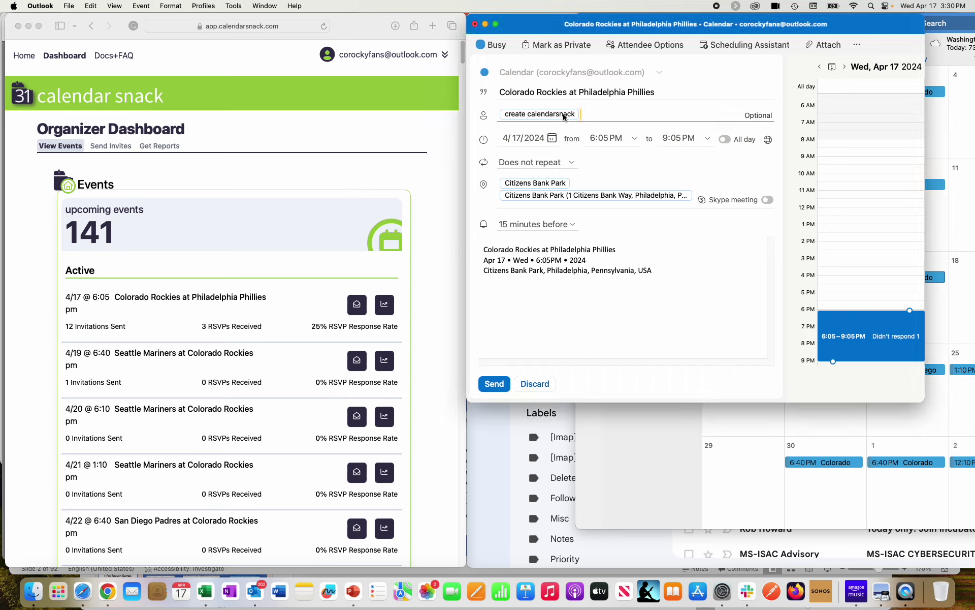
click(564, 118)
click(564, 115)
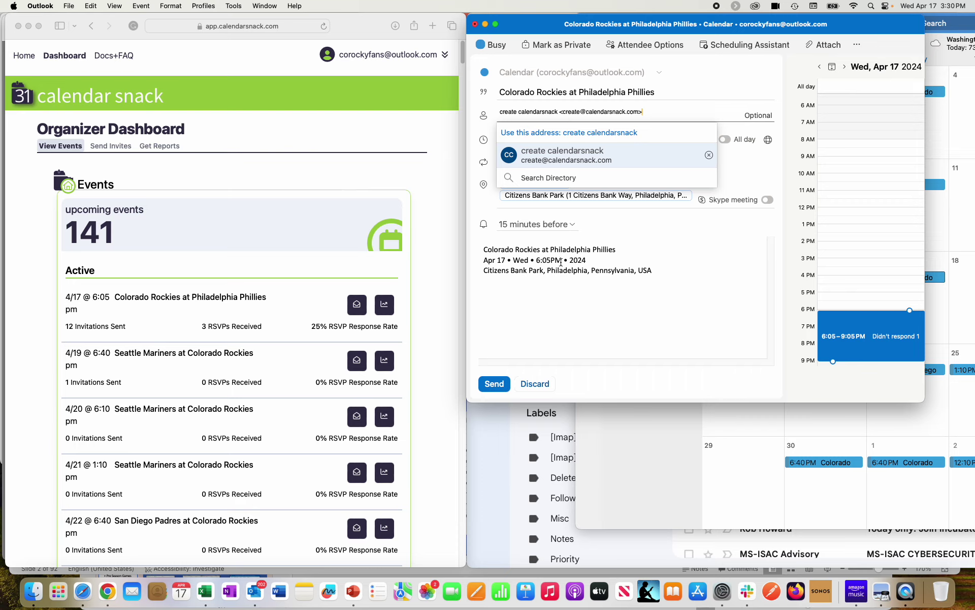
click(534, 349)
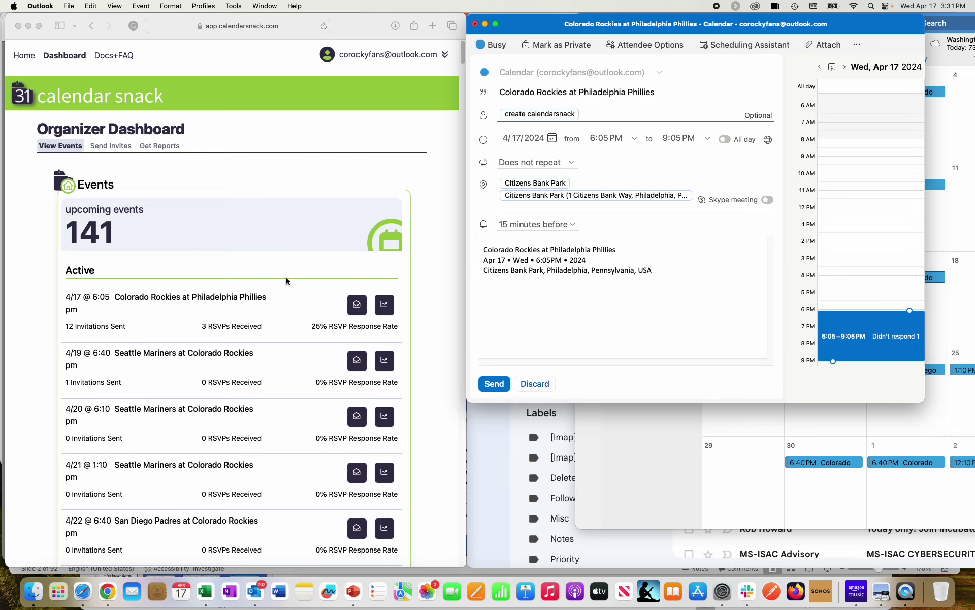
Return to the Calendar Snack dashboard and open the 4/17 Rockies at Phillies event.
click(206, 219)
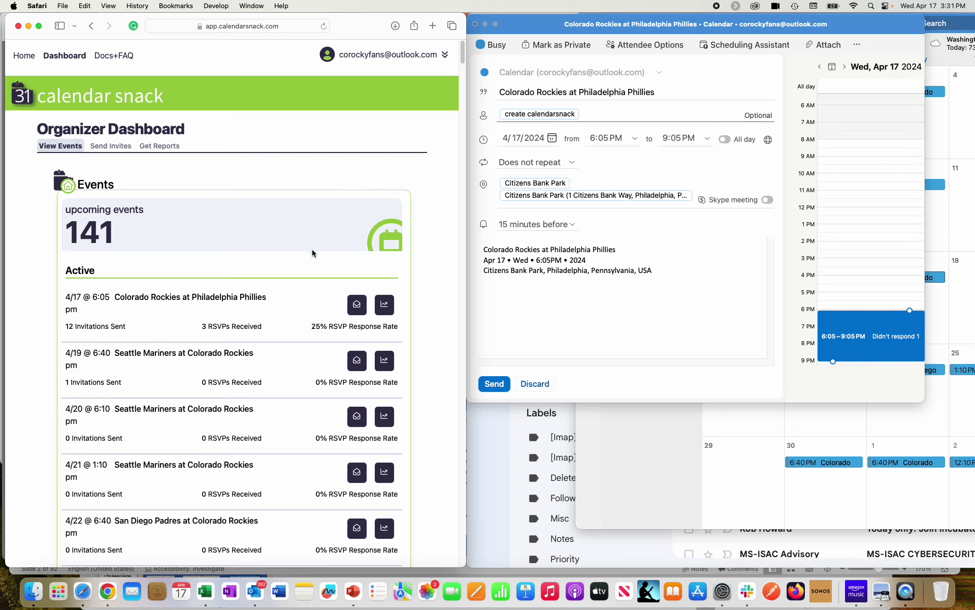
click(577, 300)
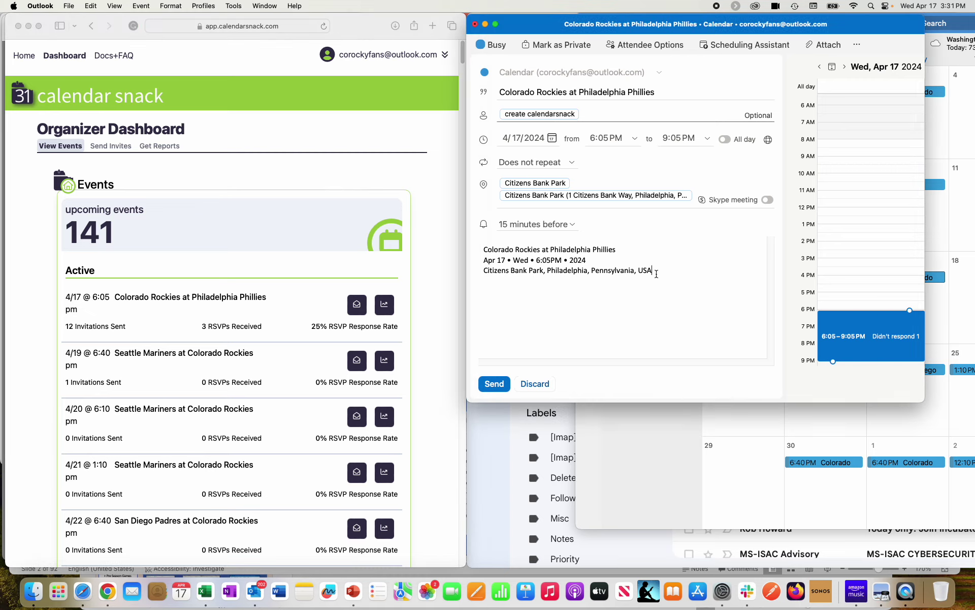
click(383, 306)
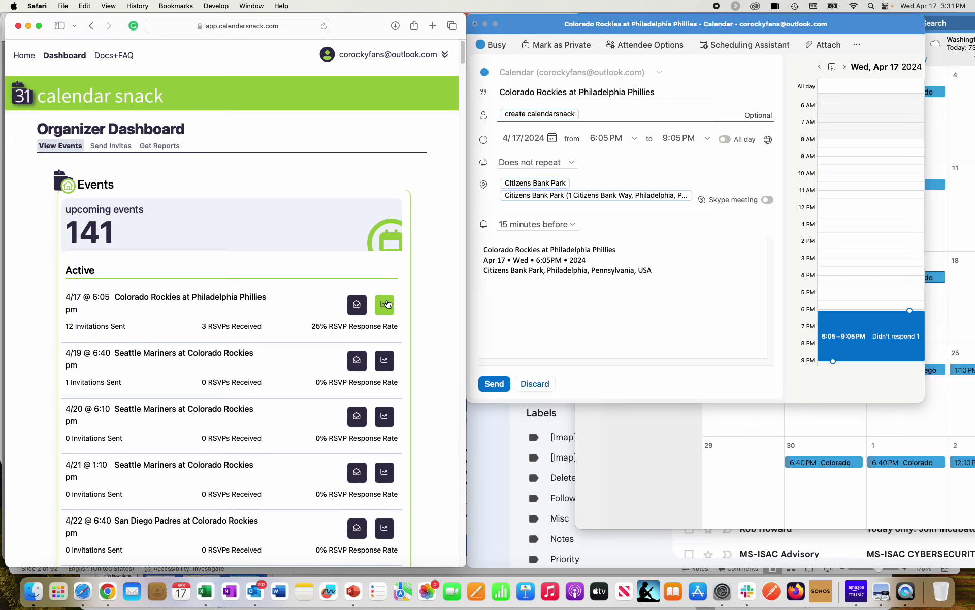
click(387, 304)
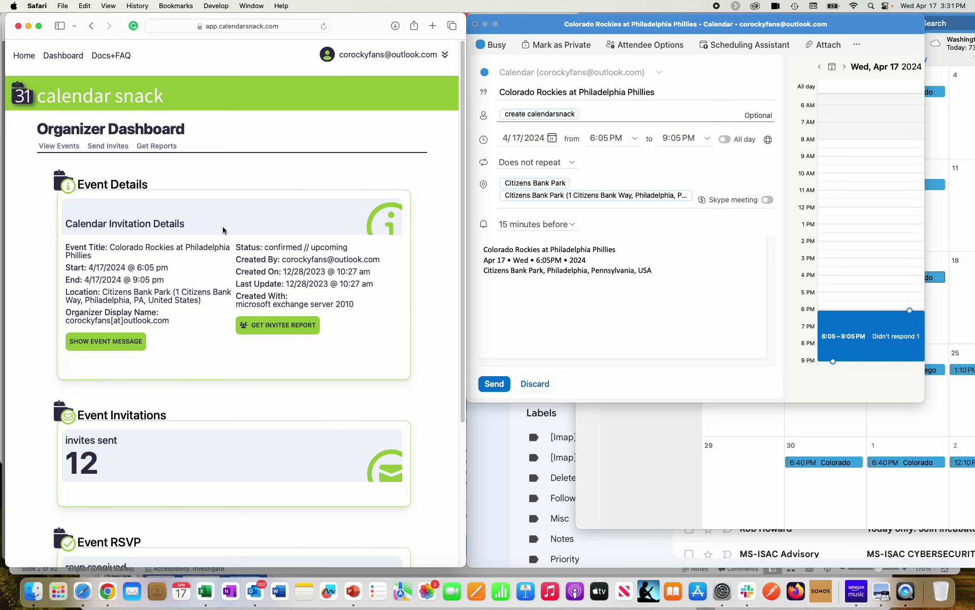
Show the event's message, select part of its text, then hide the message again.
click(135, 344)
scroll(152, 404, down, 1)
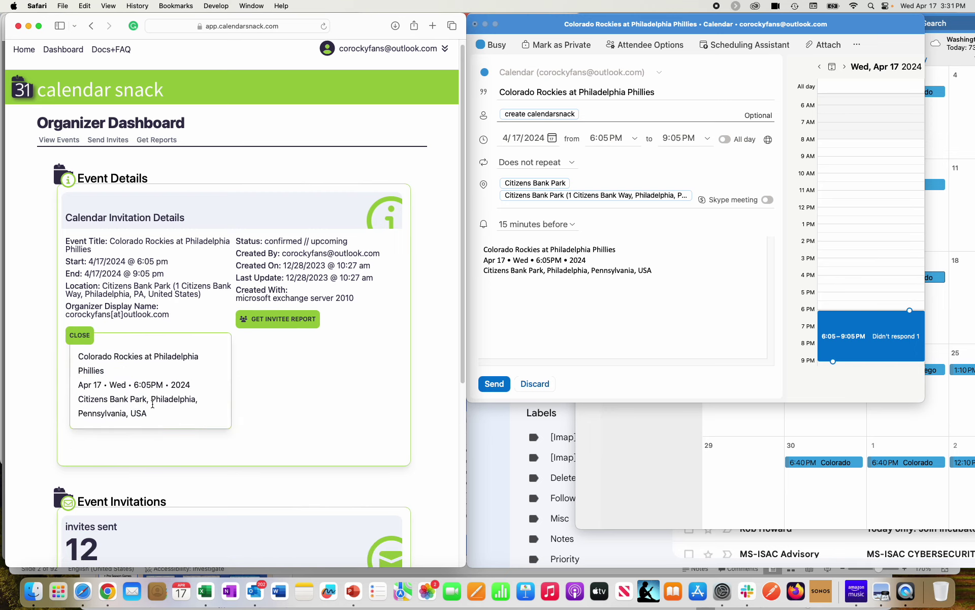
drag(148, 414, 84, 357)
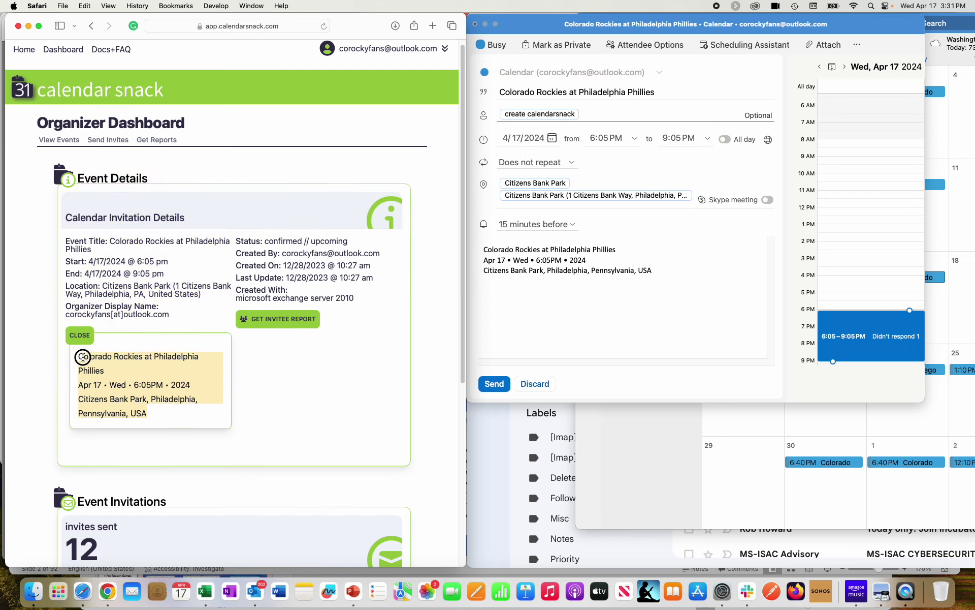
click(87, 358)
click(569, 277)
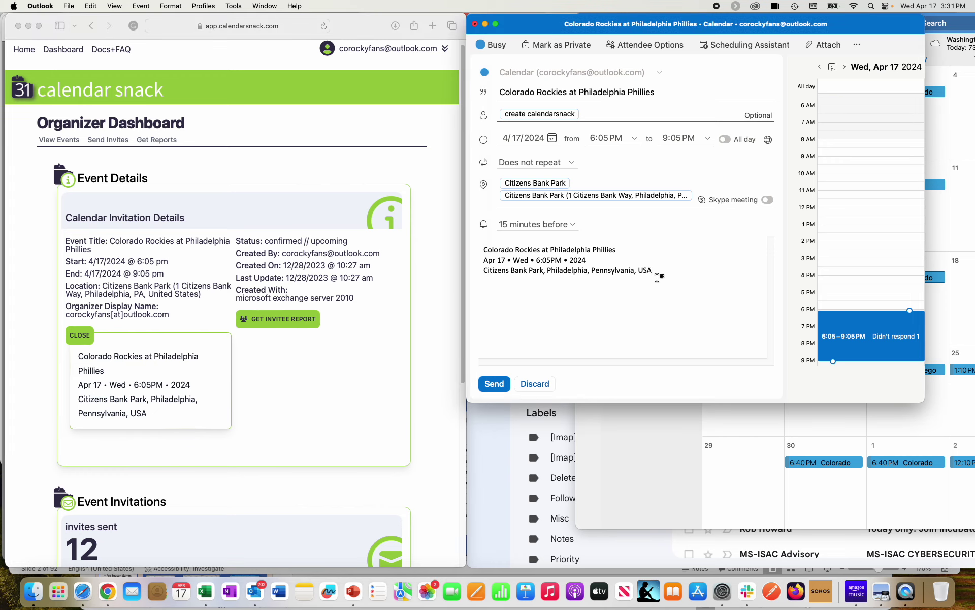
click(92, 340)
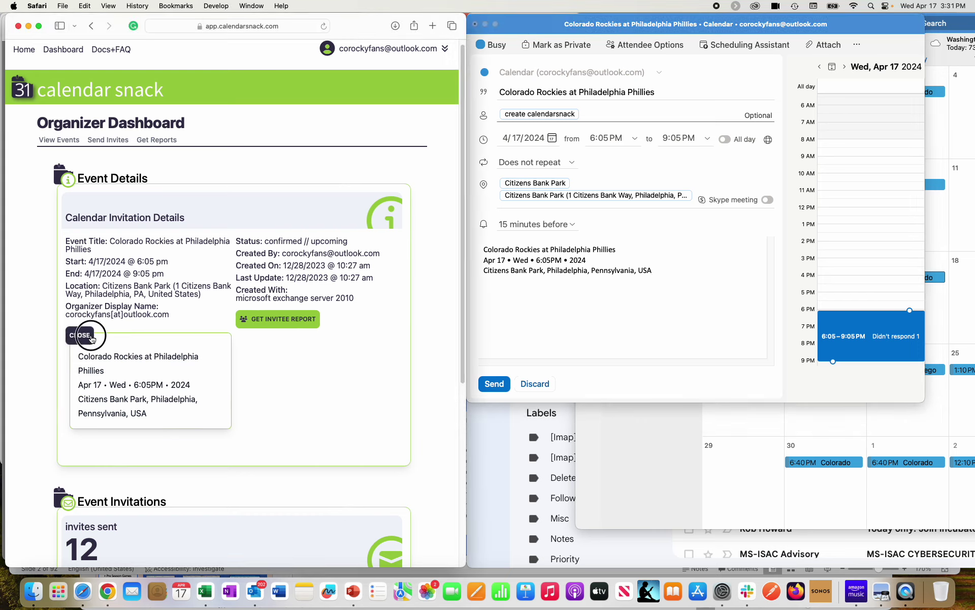
click(92, 339)
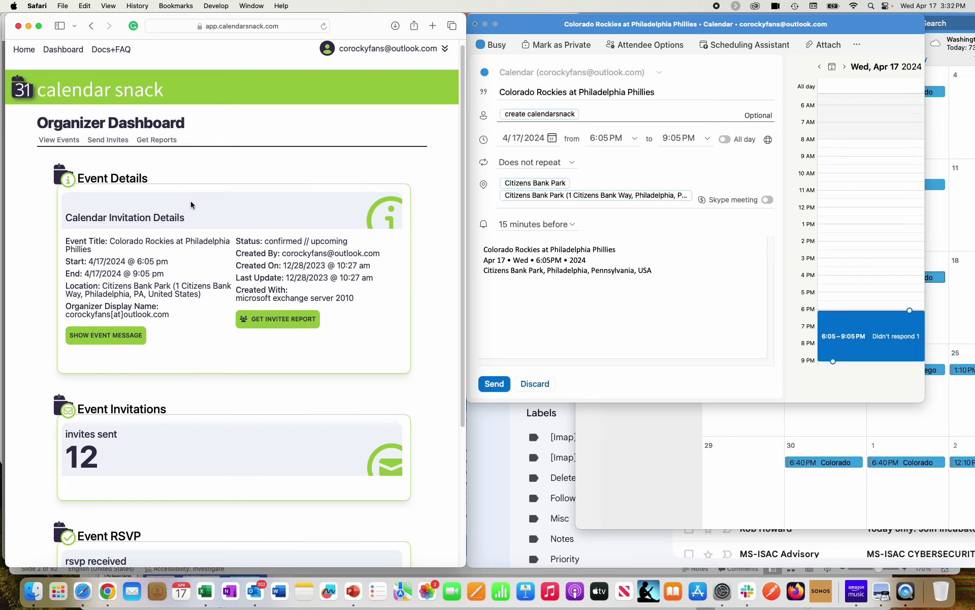
Add 'Just an Update 4 17 Test' to the end of the Outlook event description.
click(709, 323)
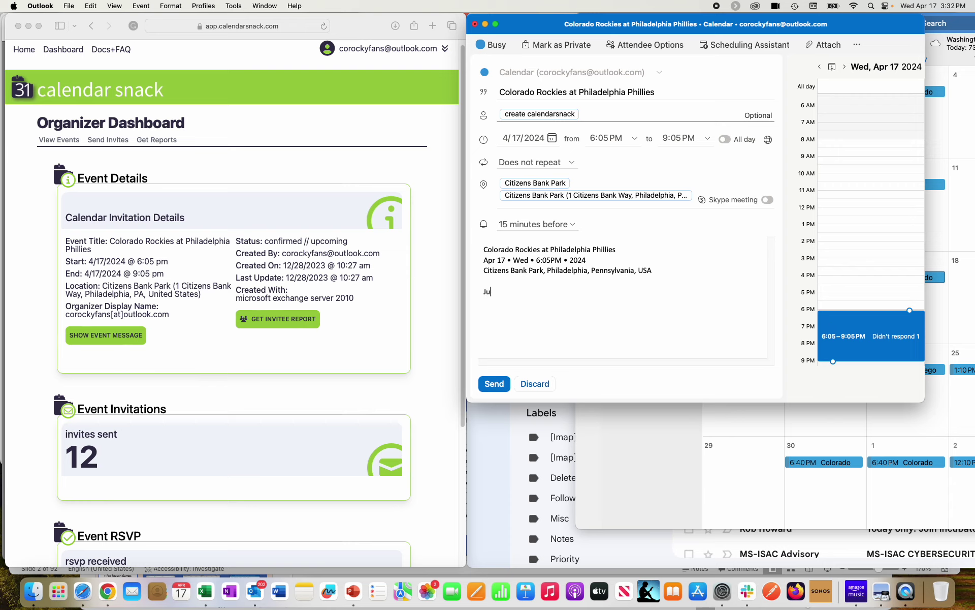
text(Update)
click(85, 337)
click(85, 337)
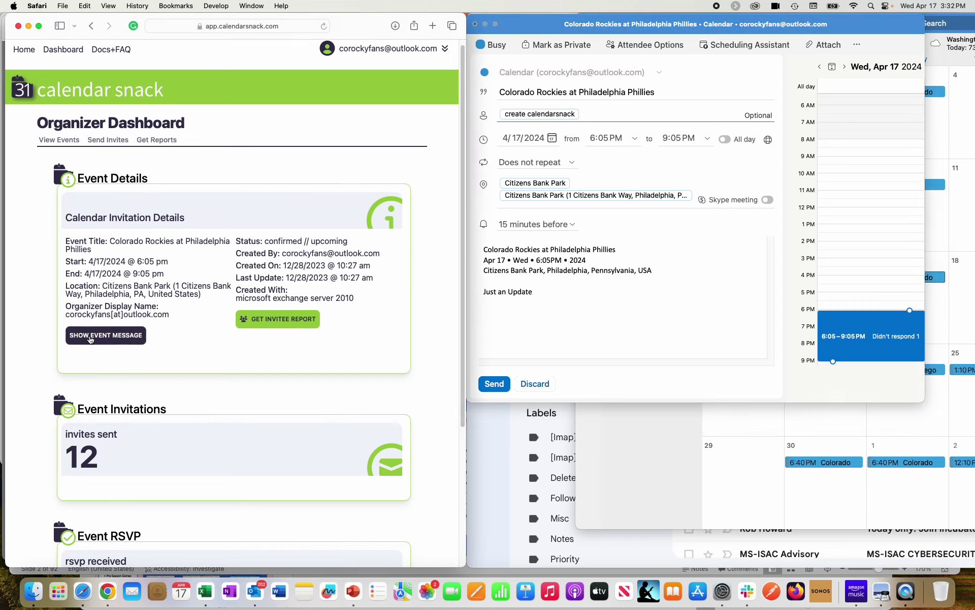
click(92, 338)
click(537, 299)
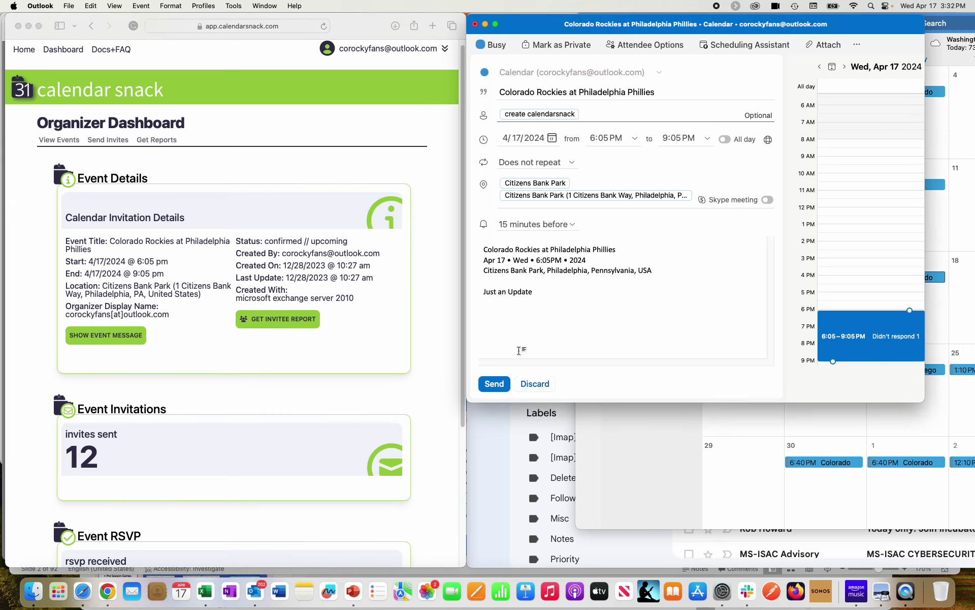
text(4 17 Test)
Append '= Stop by Booth 123' to the event title.
click(666, 96)
text(=)
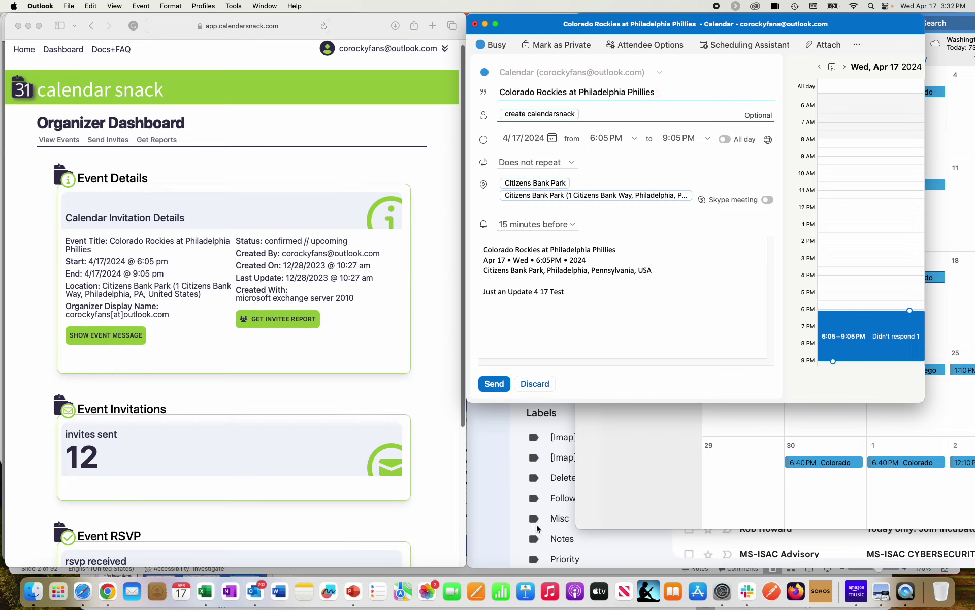
text(S)
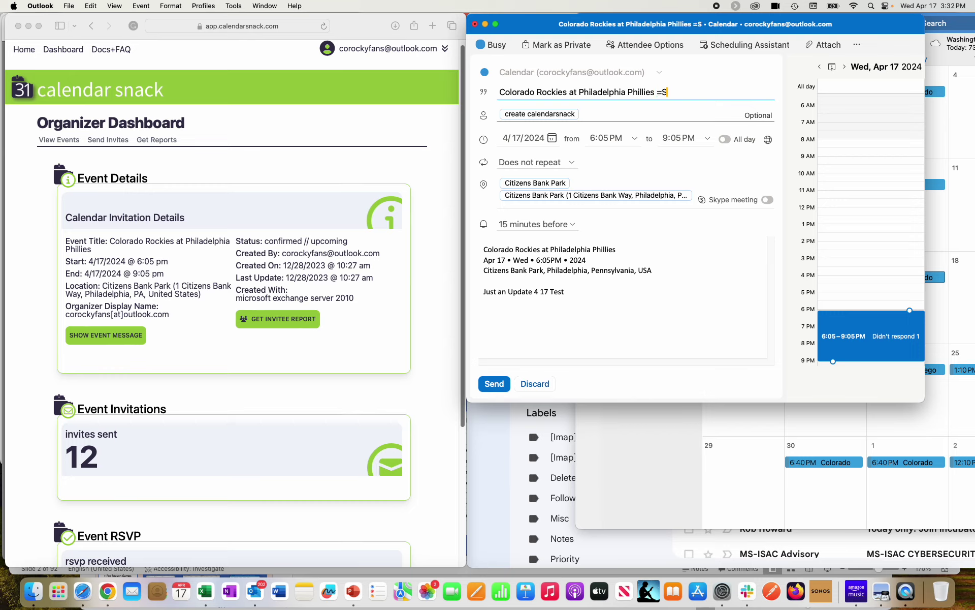
text(top by )
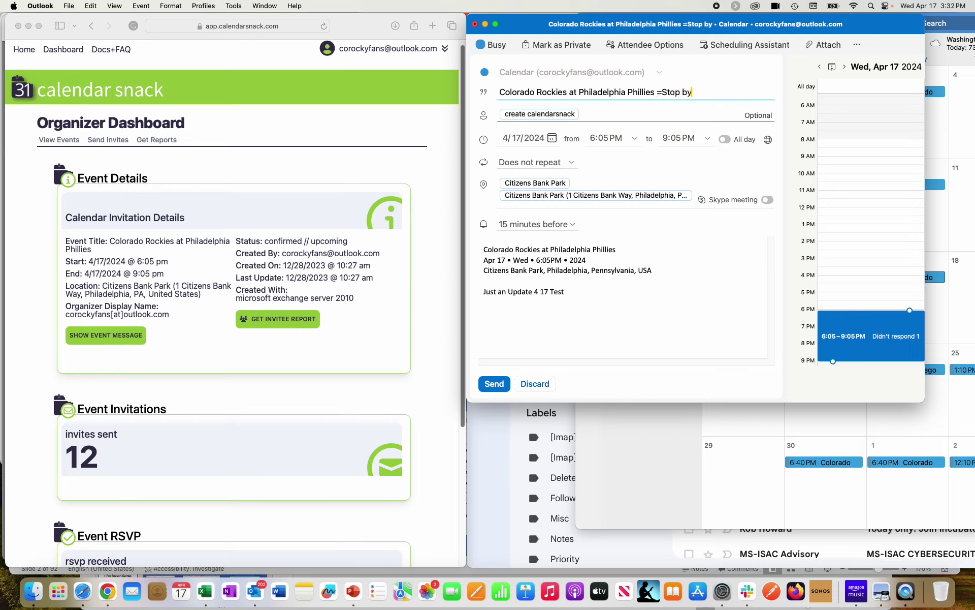
text(Booth 123)
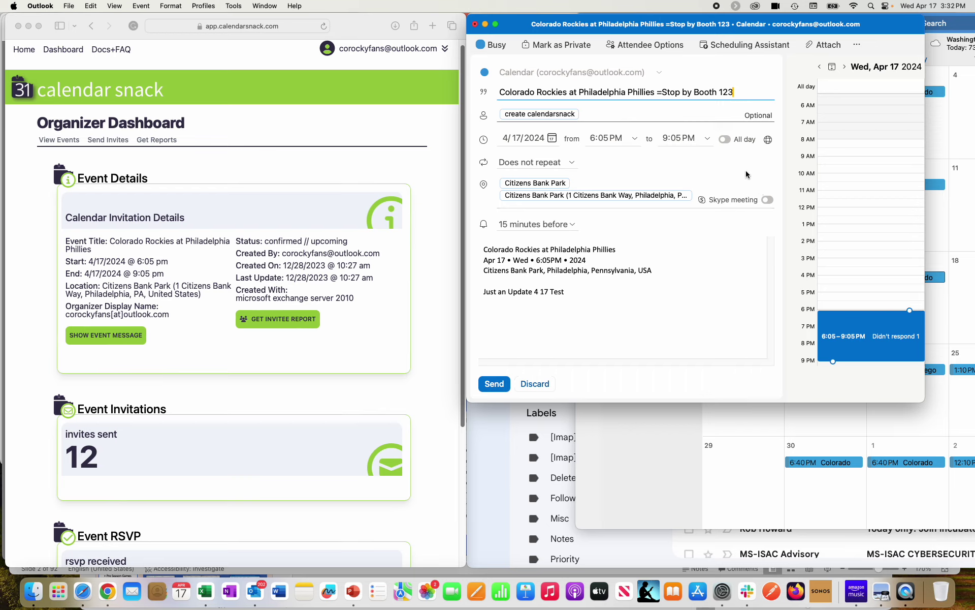
click(661, 93)
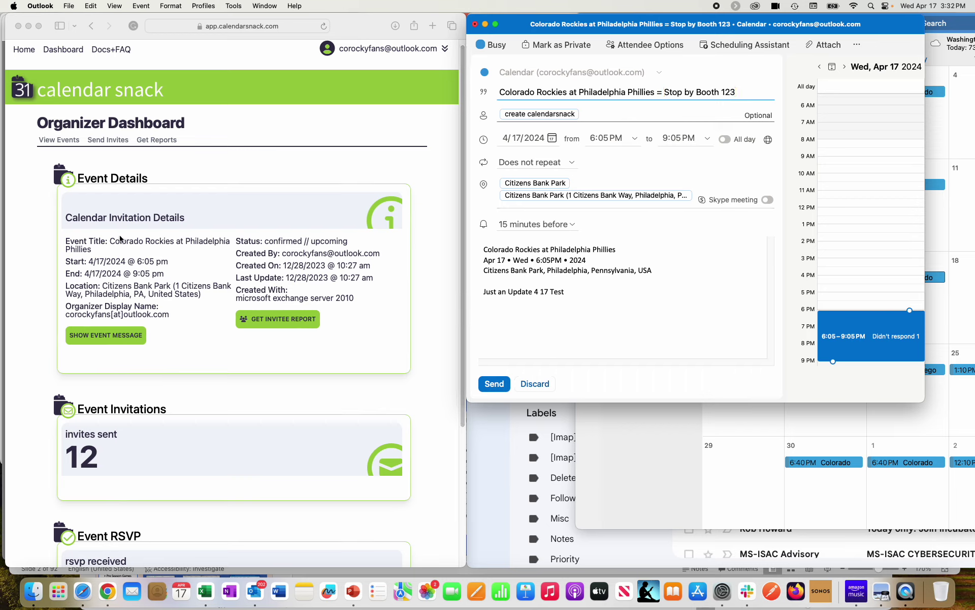
click(85, 245)
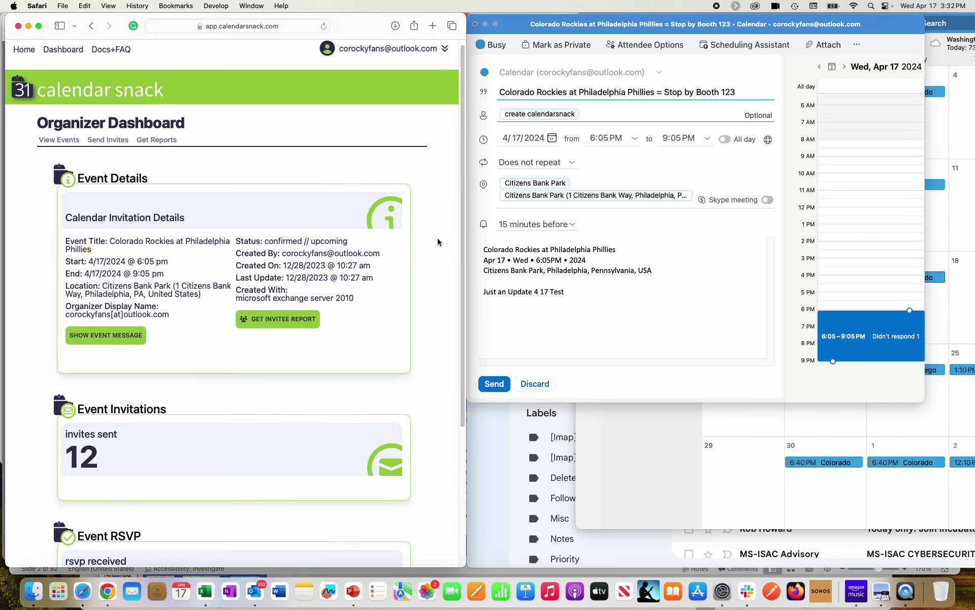
Send the Outlook update, reload Calendar Snack's events list, and reopen the 17th's 6:05PM event.
click(491, 385)
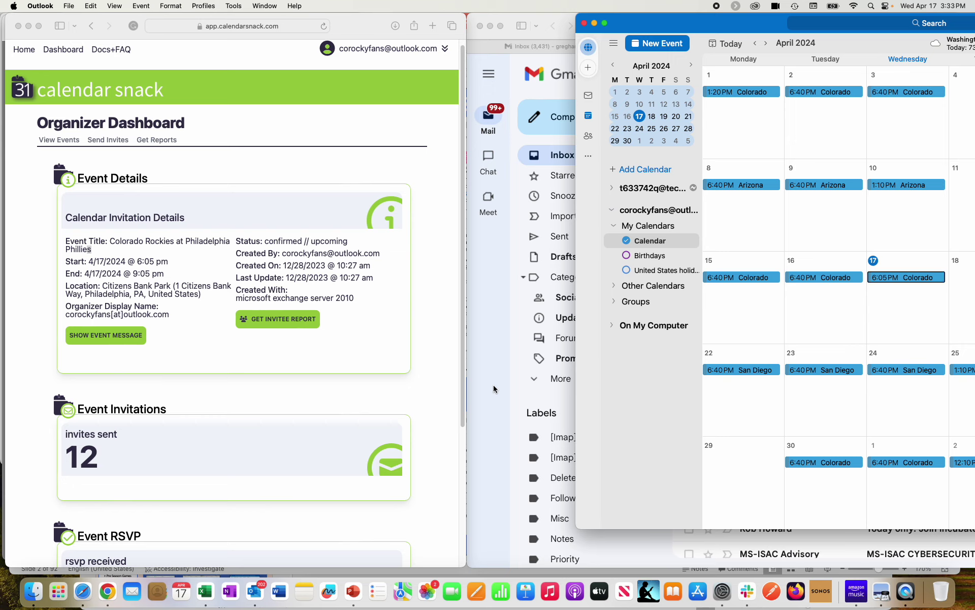
click(72, 143)
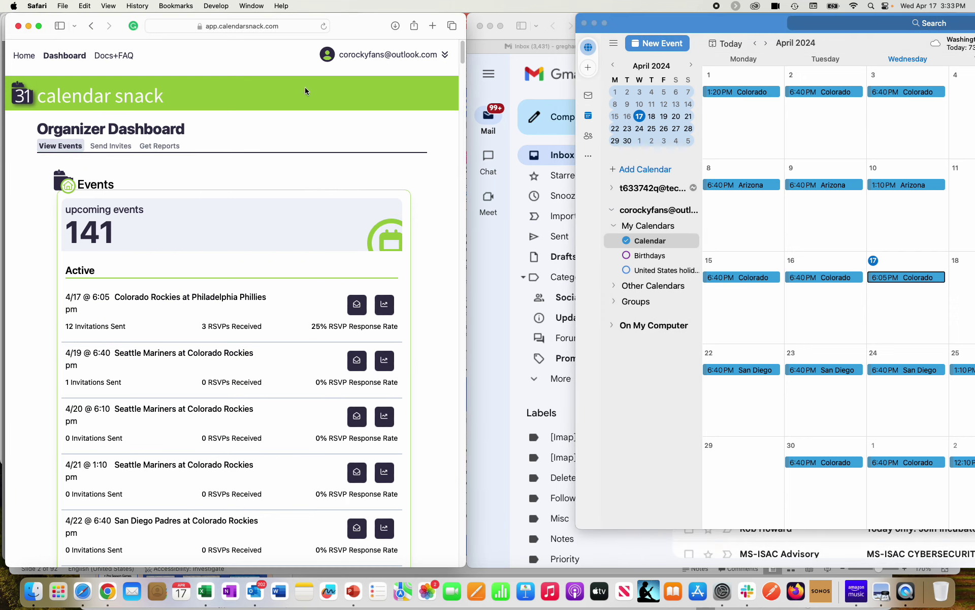
click(302, 26)
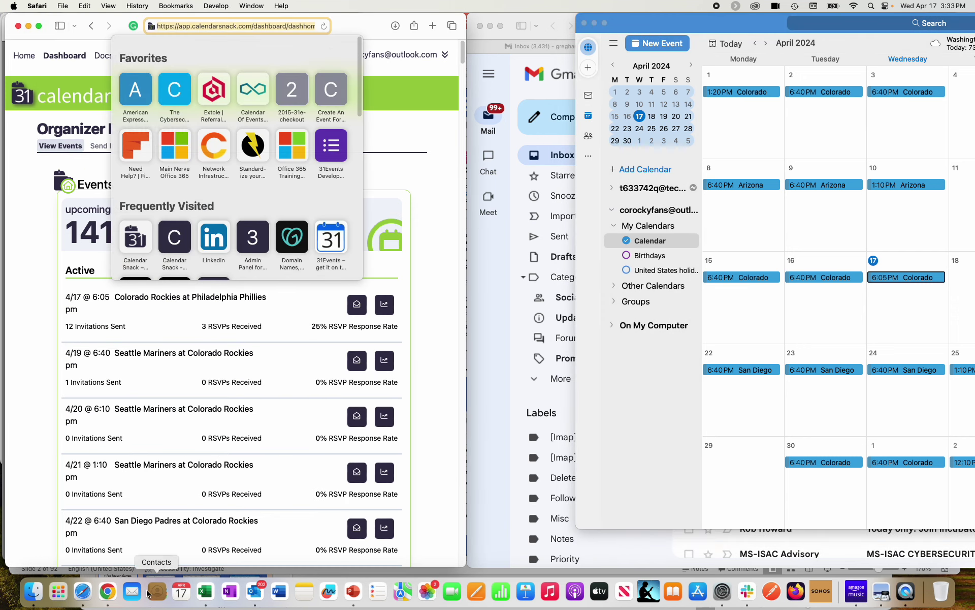
key(Return)
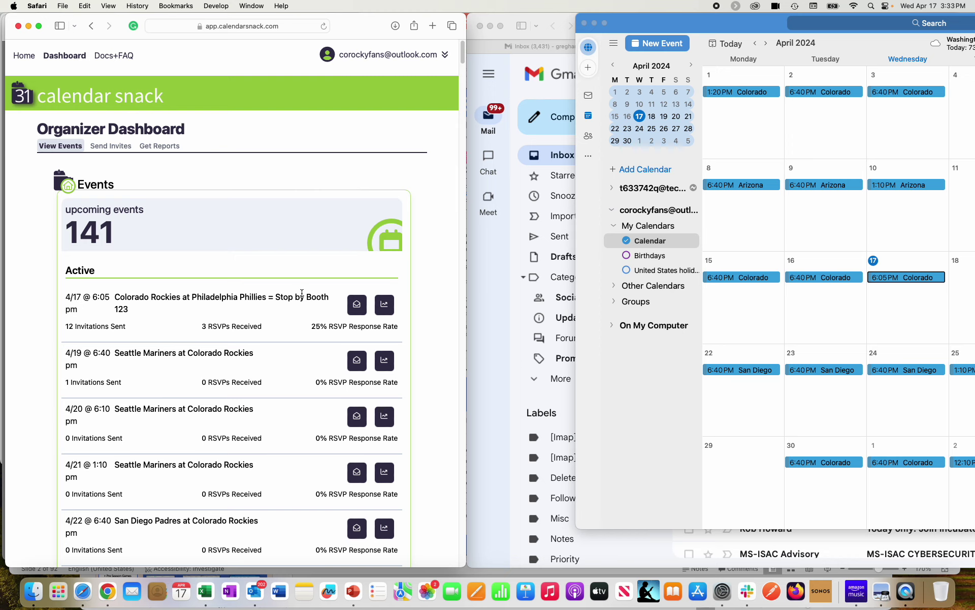
double_click(915, 278)
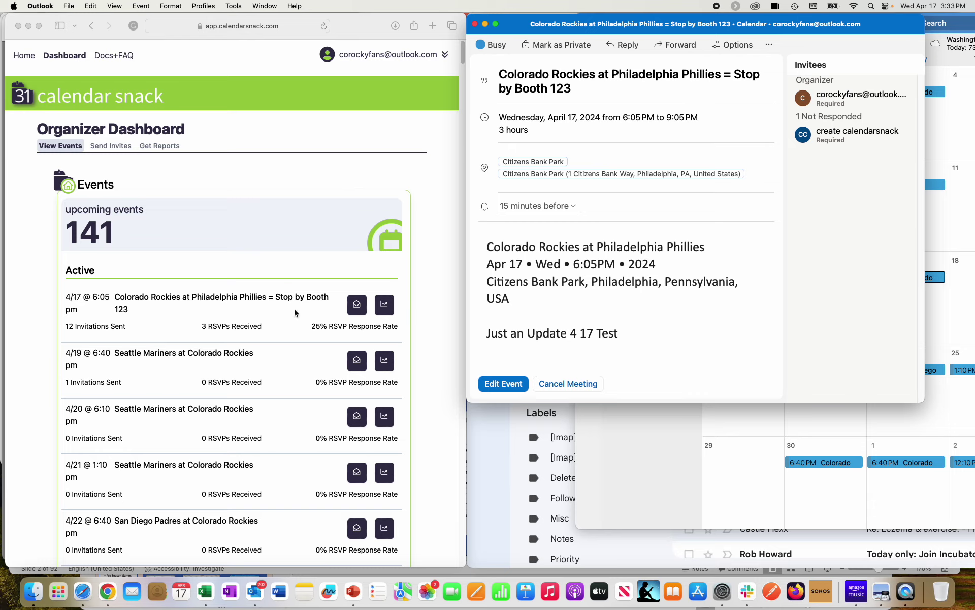
Preview the landing page and expand the 4/17 game's details, selecting 'Just an Update 4 17 Test'.
click(99, 151)
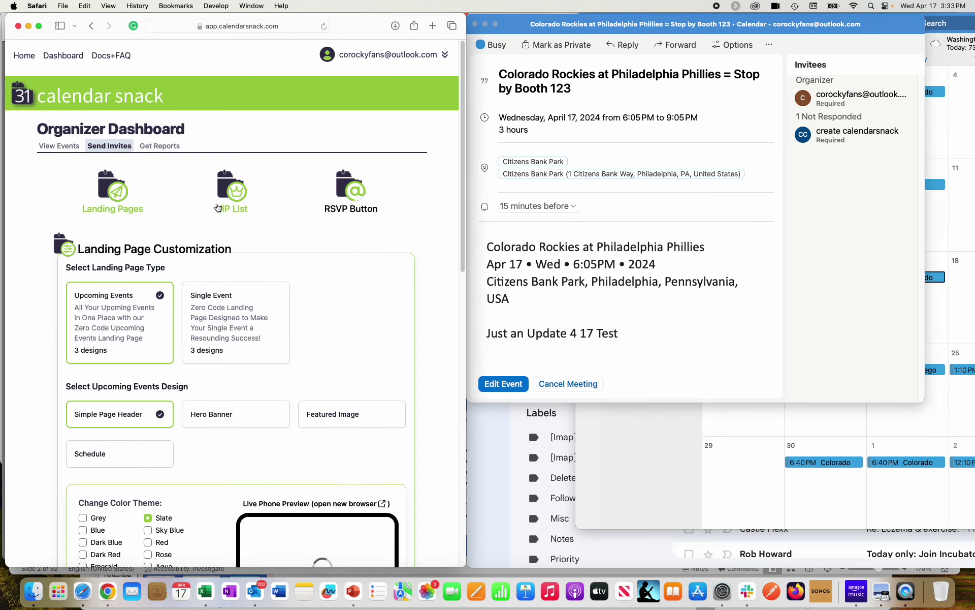
click(291, 504)
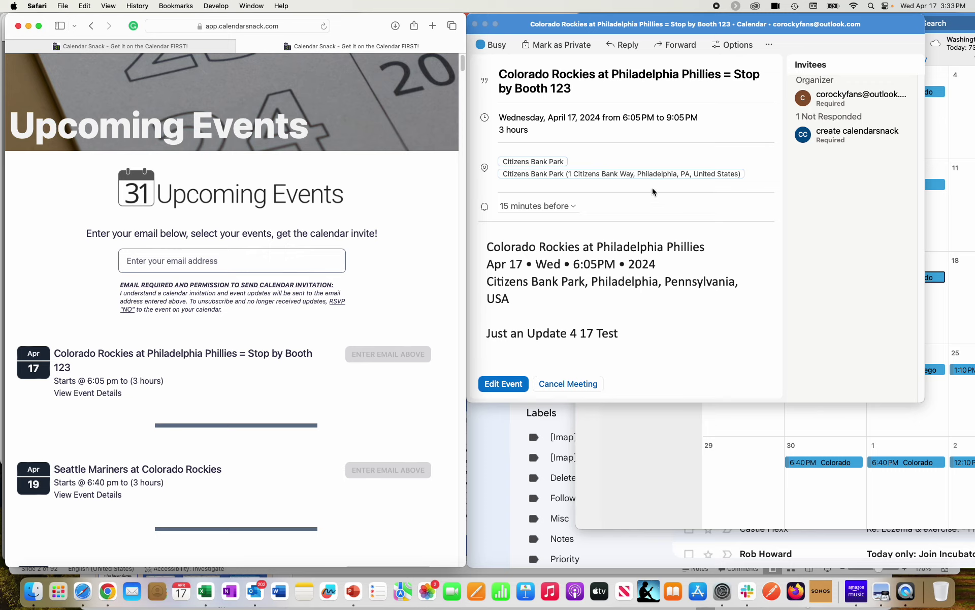
click(118, 394)
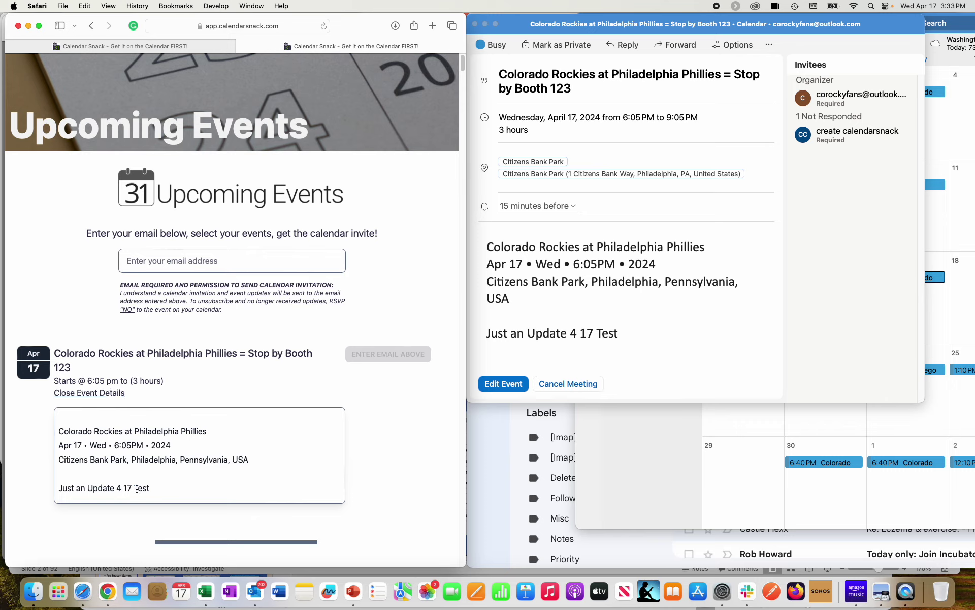
drag(162, 494, 48, 489)
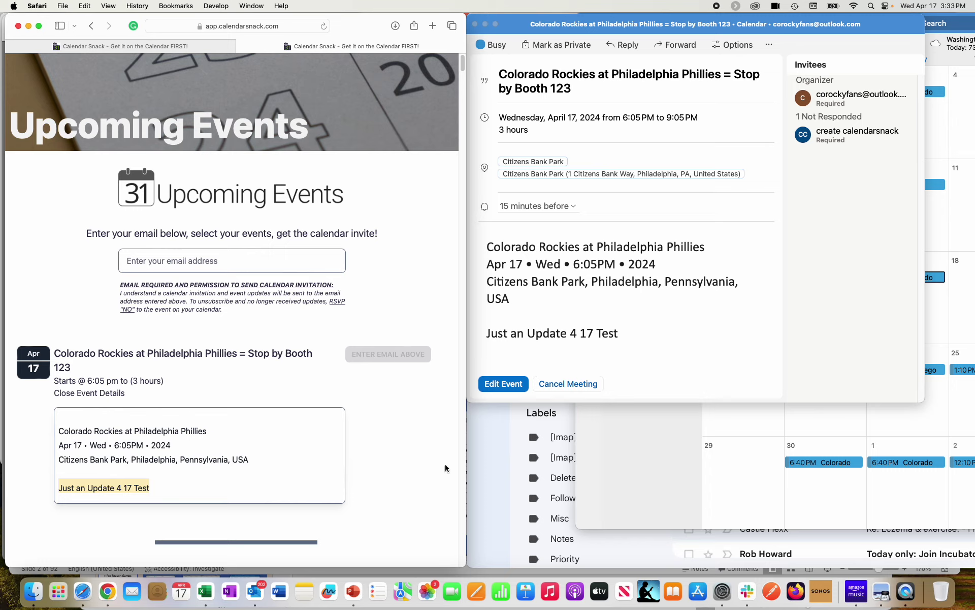
In Gmail, open the CalendarSnack Event Updated email and RSVP Maybe to the Rockies game.
click(483, 460)
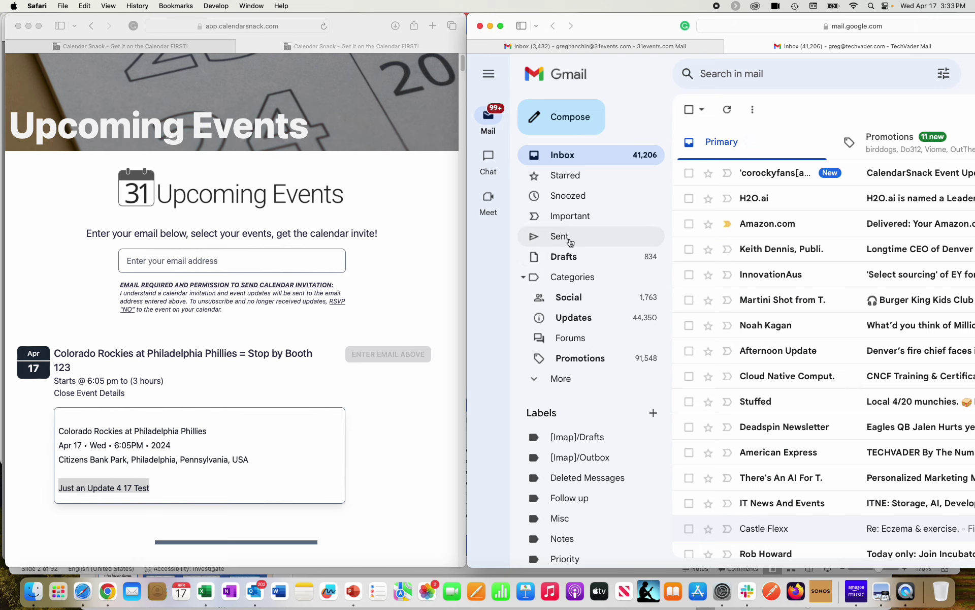
drag(629, 26, 320, 7)
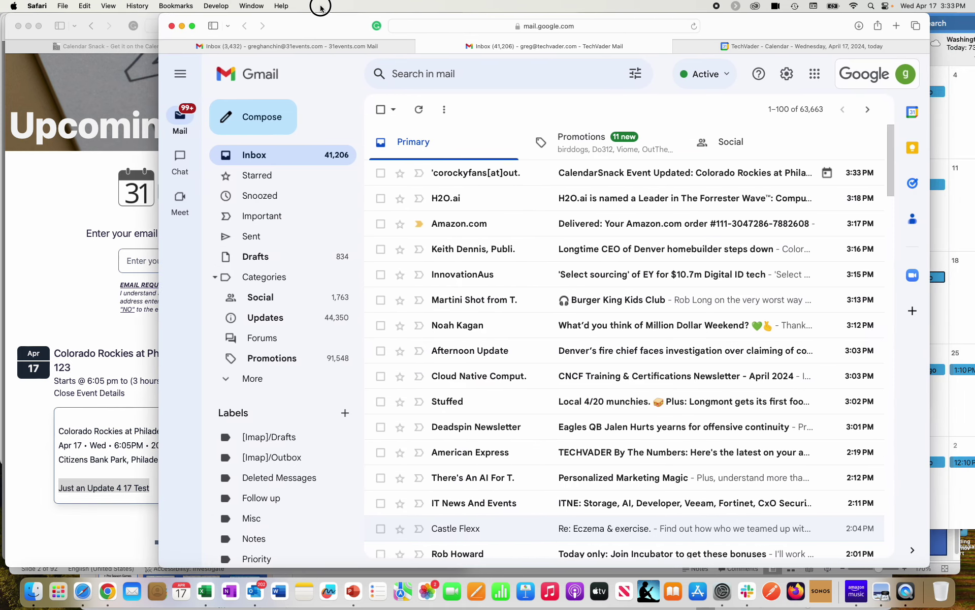
click(678, 174)
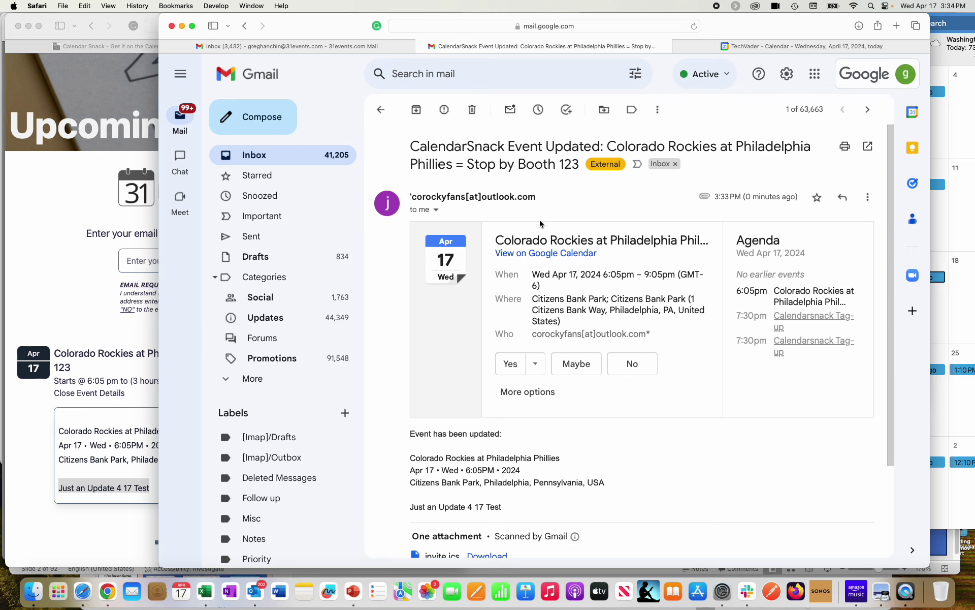
scroll(609, 432, down, 1)
scroll(610, 427, down, 3)
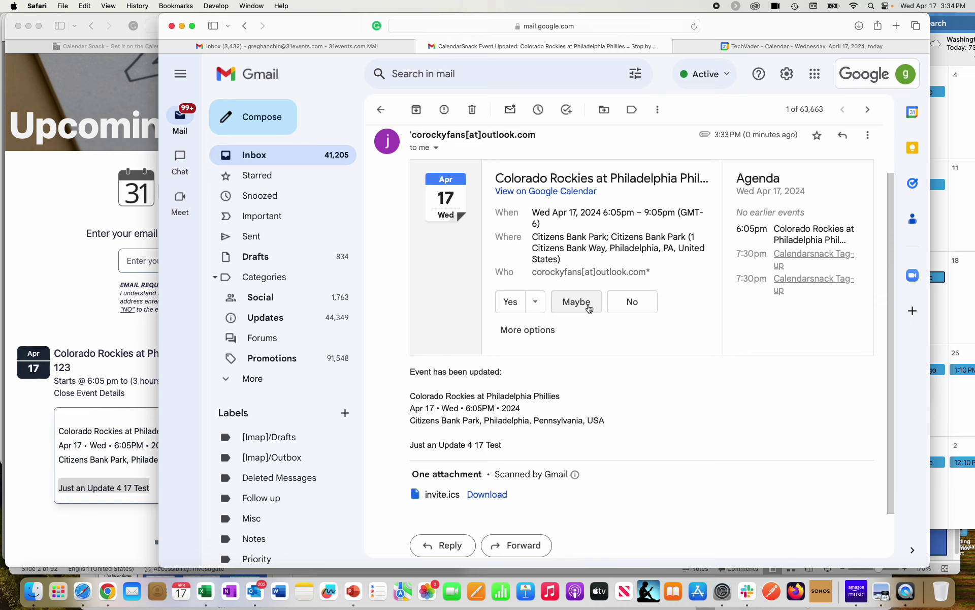
click(589, 308)
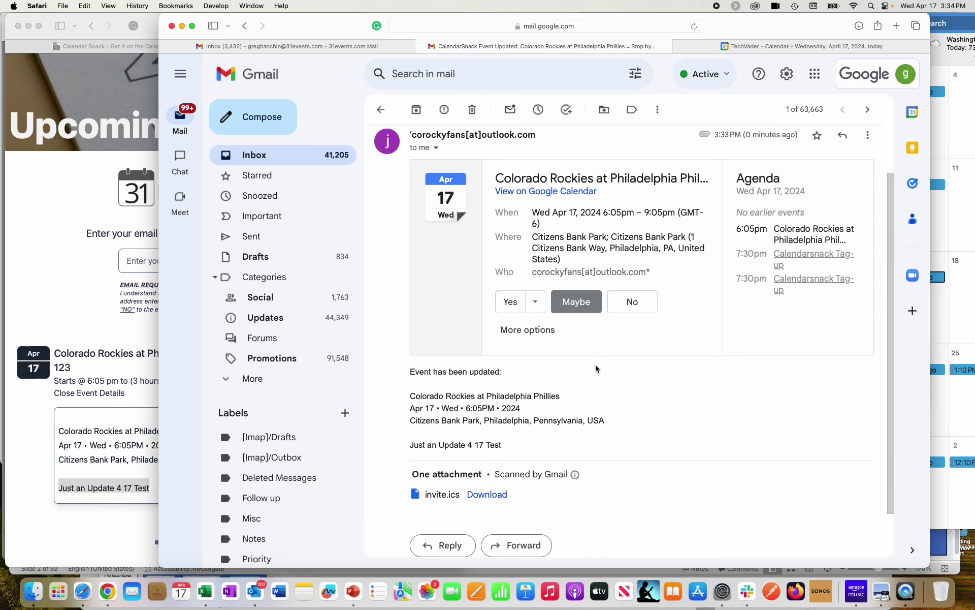
click(101, 335)
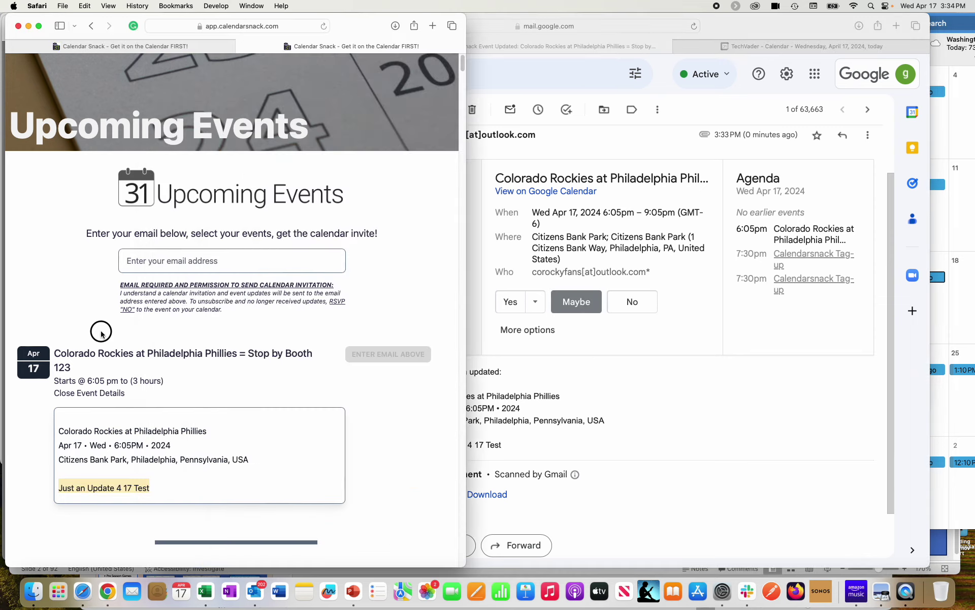
From the Organizer Dashboard's events list, open the Rockies event and email its invitee report.
click(124, 51)
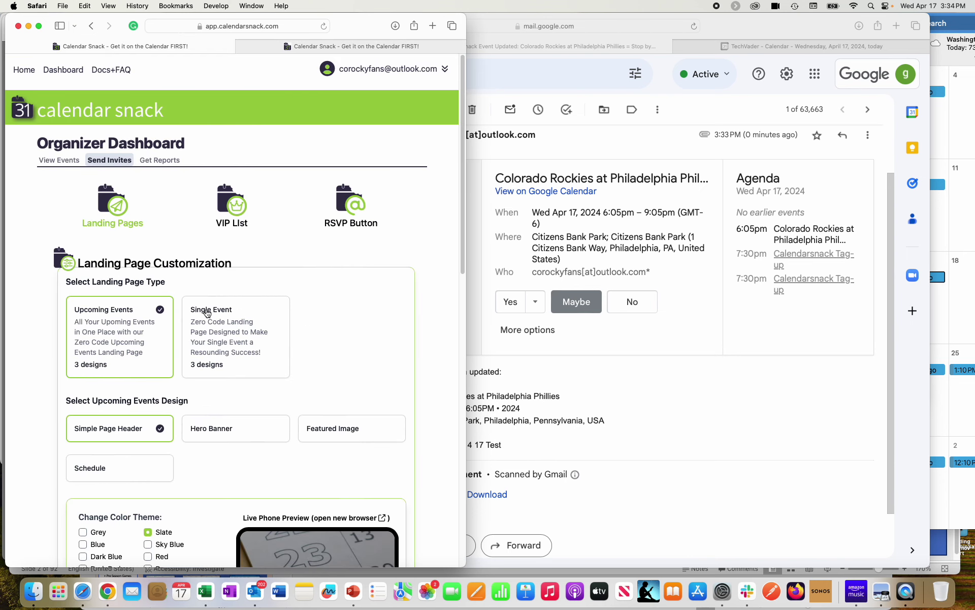
click(59, 161)
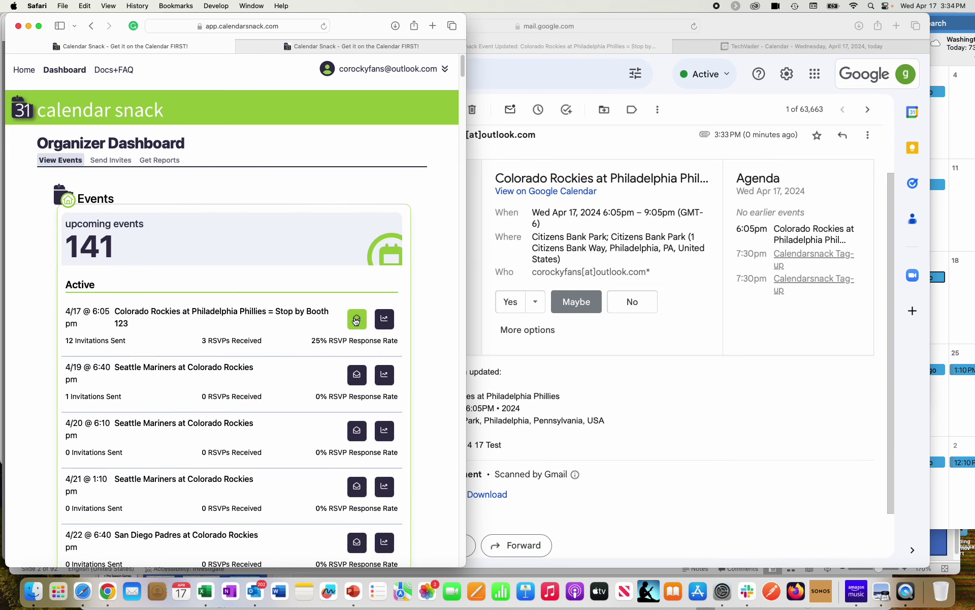
click(384, 320)
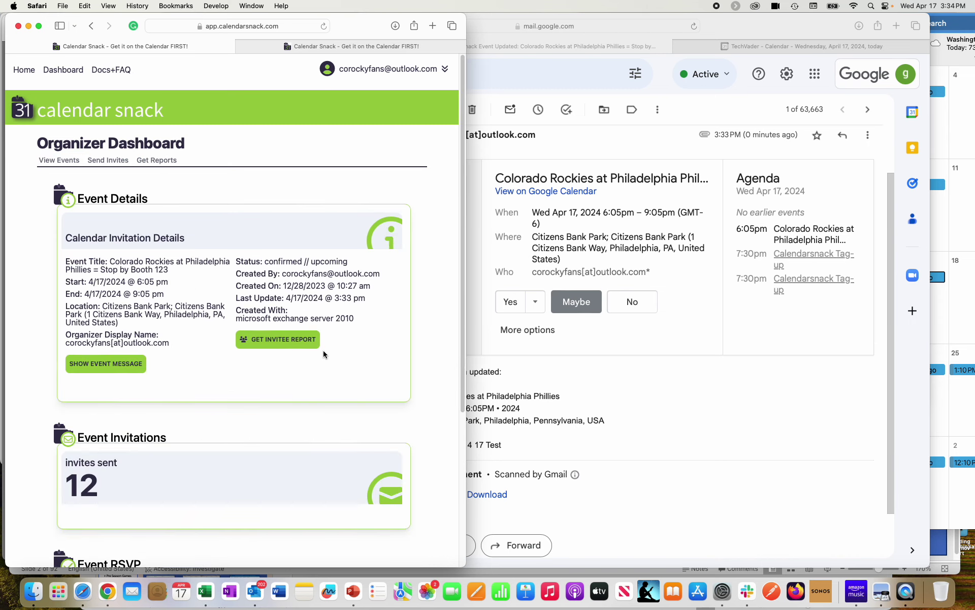
click(296, 340)
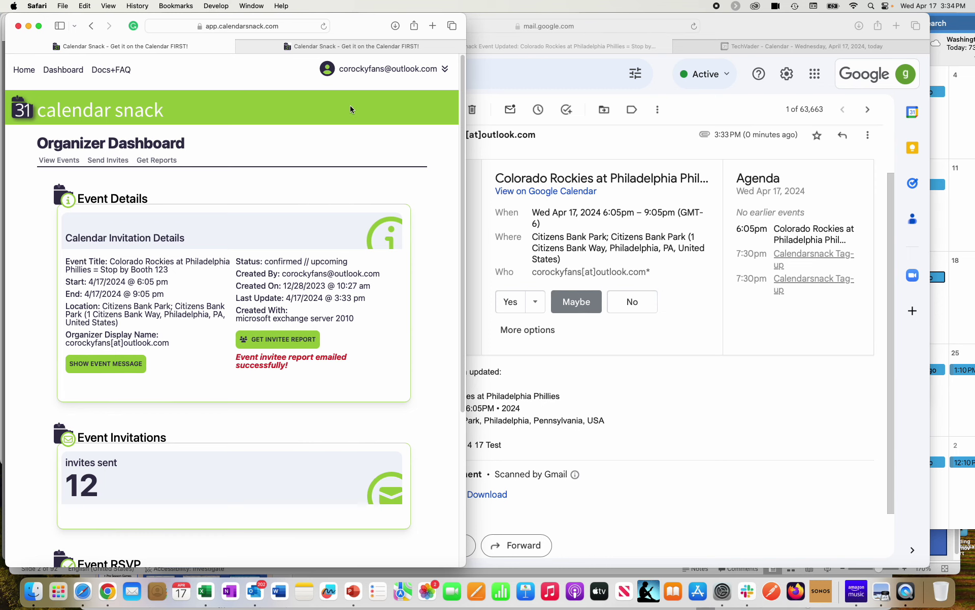
click(536, 446)
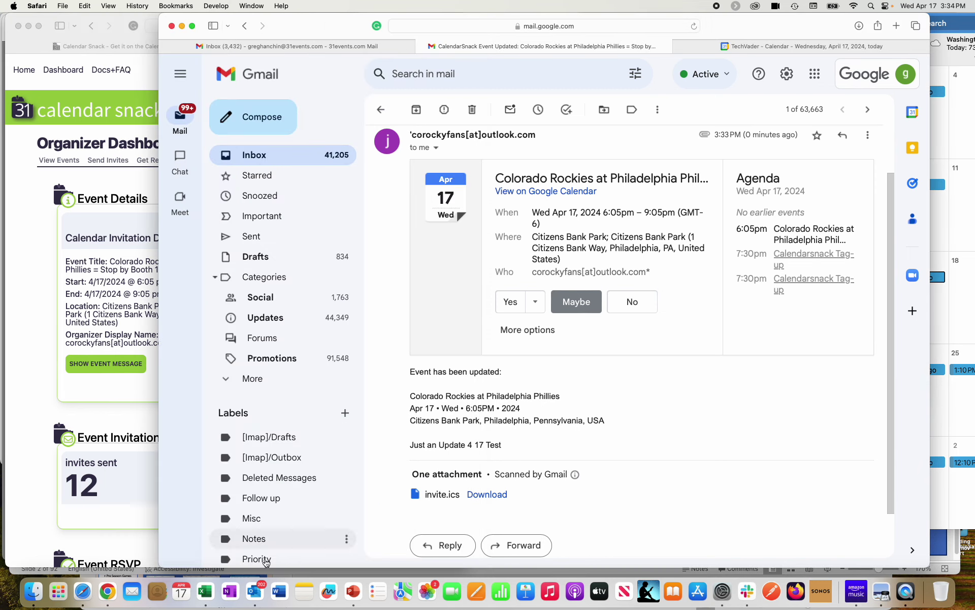
Close the Outlook event window, switch to Mail, and open the newest Event Report in Other.
click(254, 591)
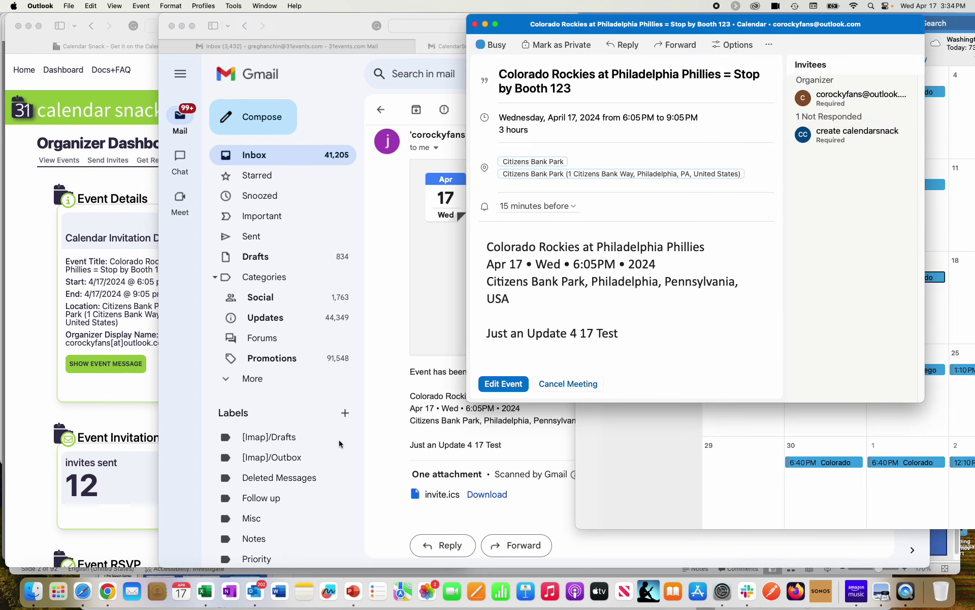
click(475, 24)
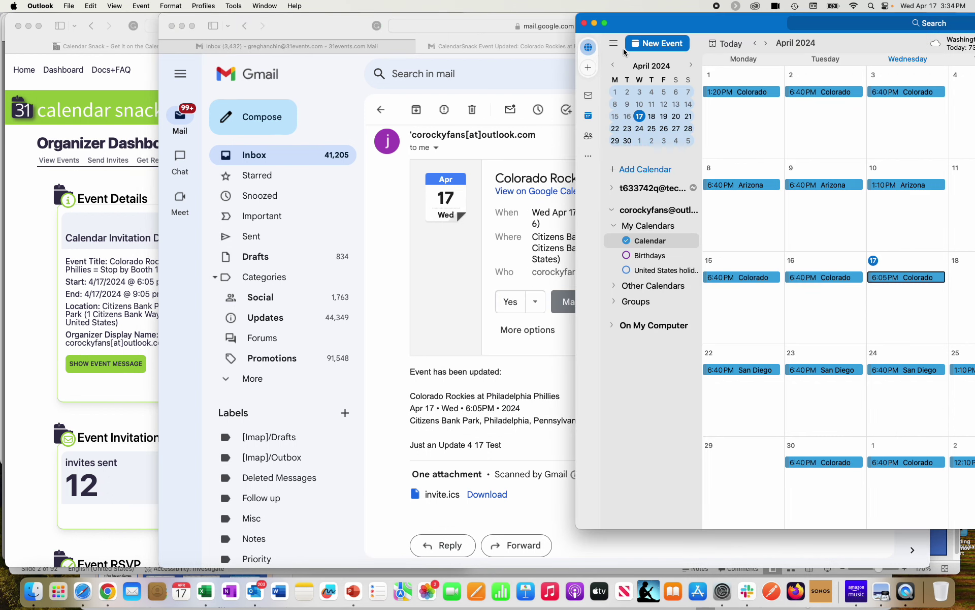
drag(644, 21, 120, 36)
click(66, 113)
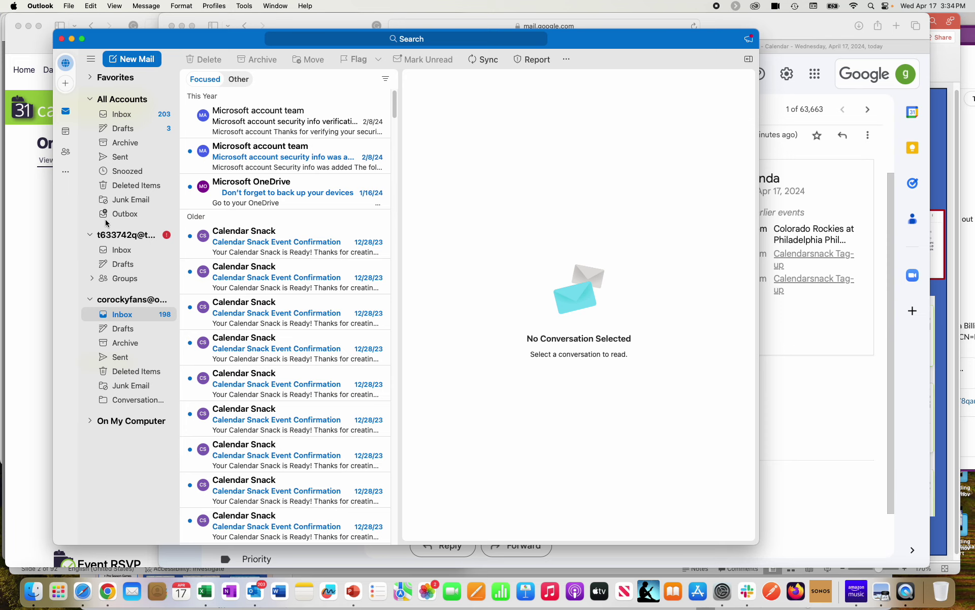
click(166, 234)
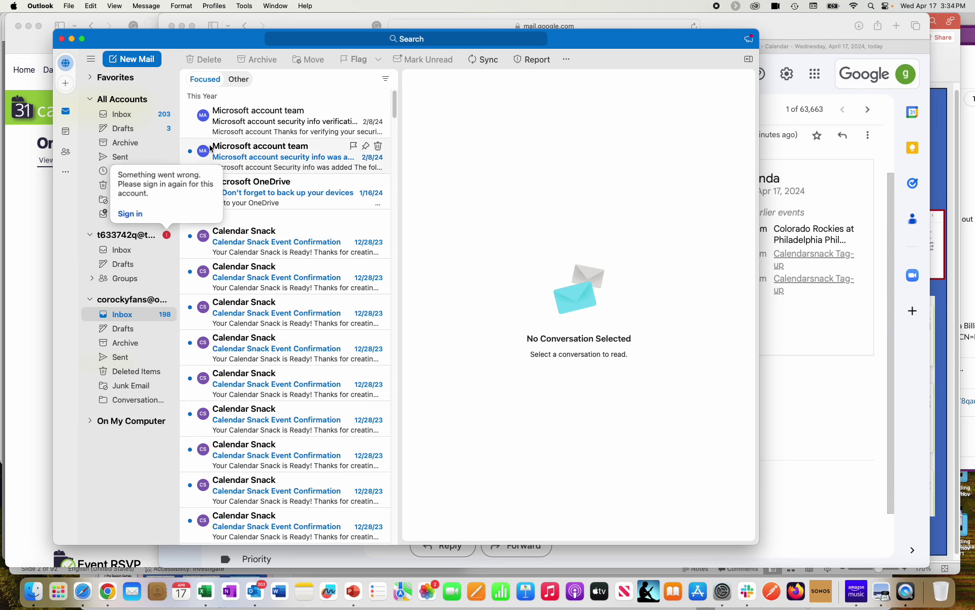
click(239, 80)
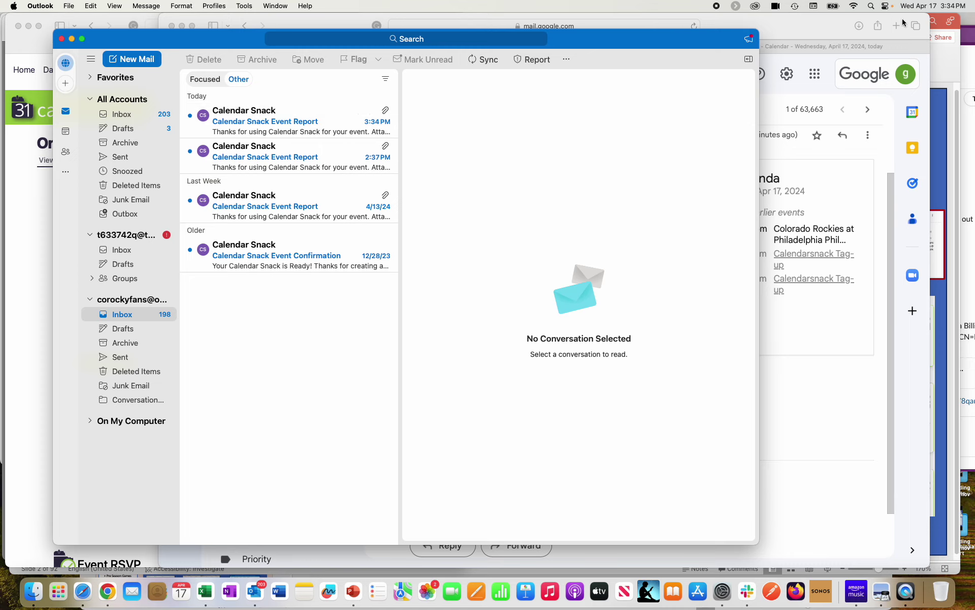
click(317, 130)
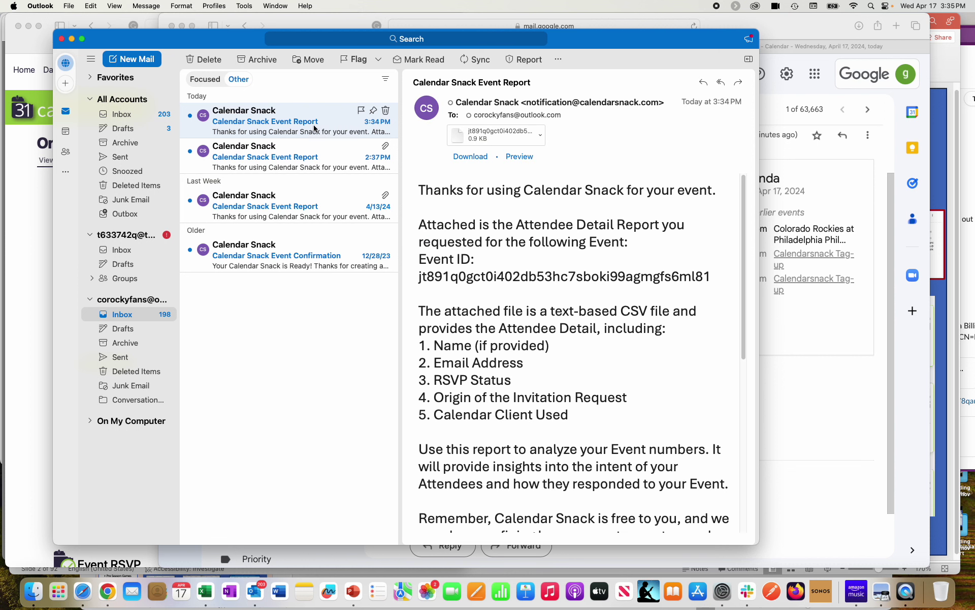
Preview the report's attendee CSV instead of saving it, enlarge the email text, then close the preview.
click(483, 161)
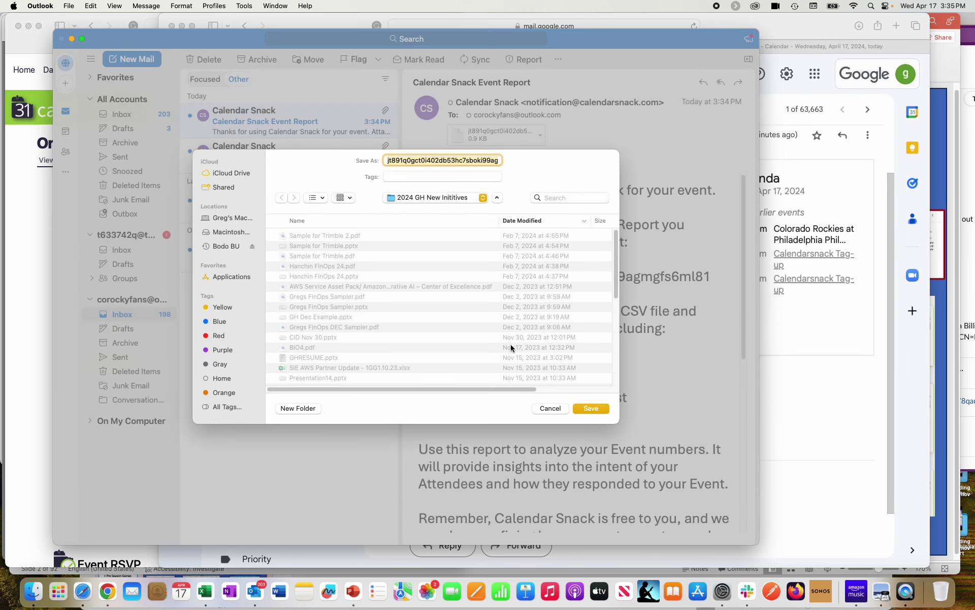
click(565, 411)
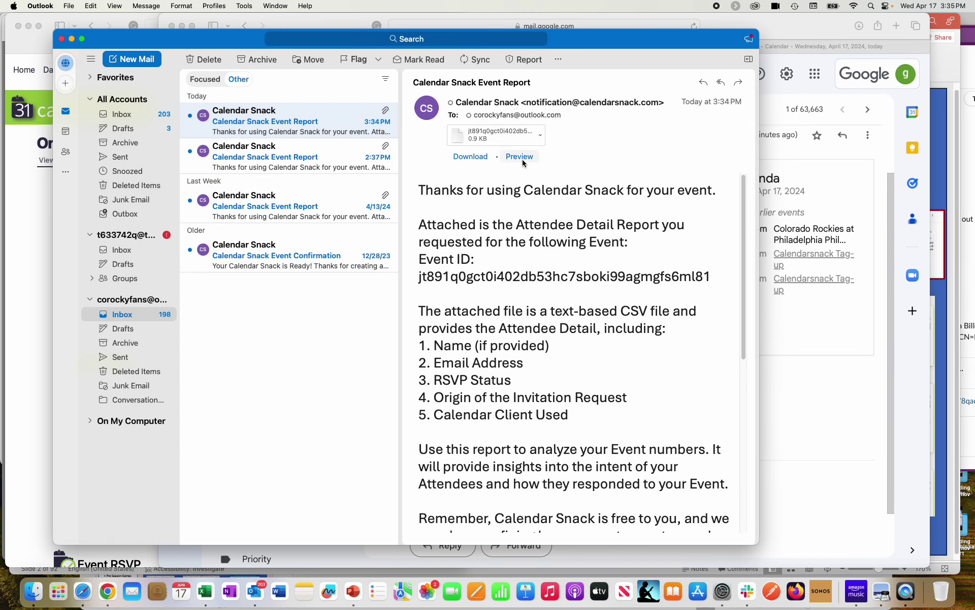
click(520, 157)
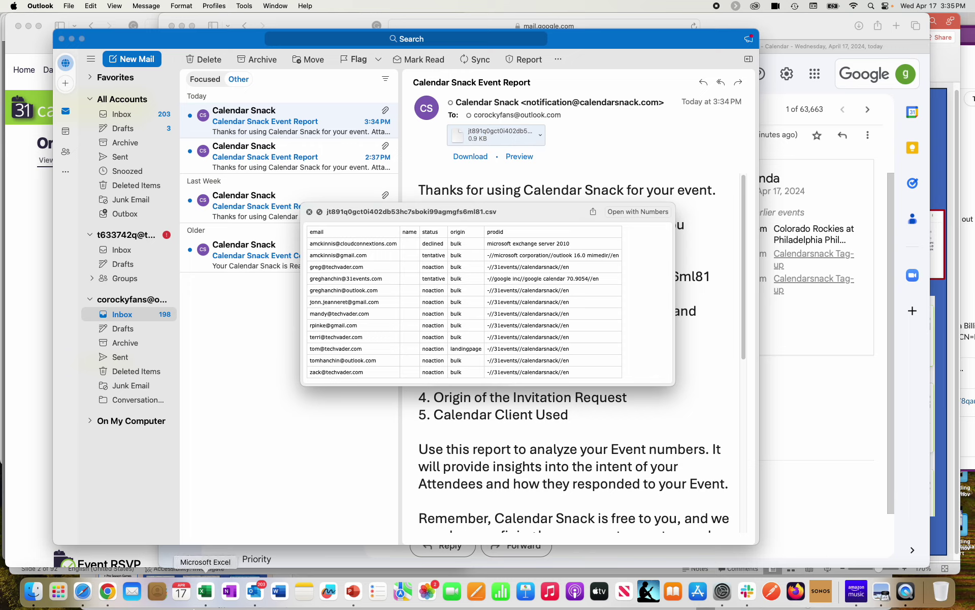
key(super+equal)
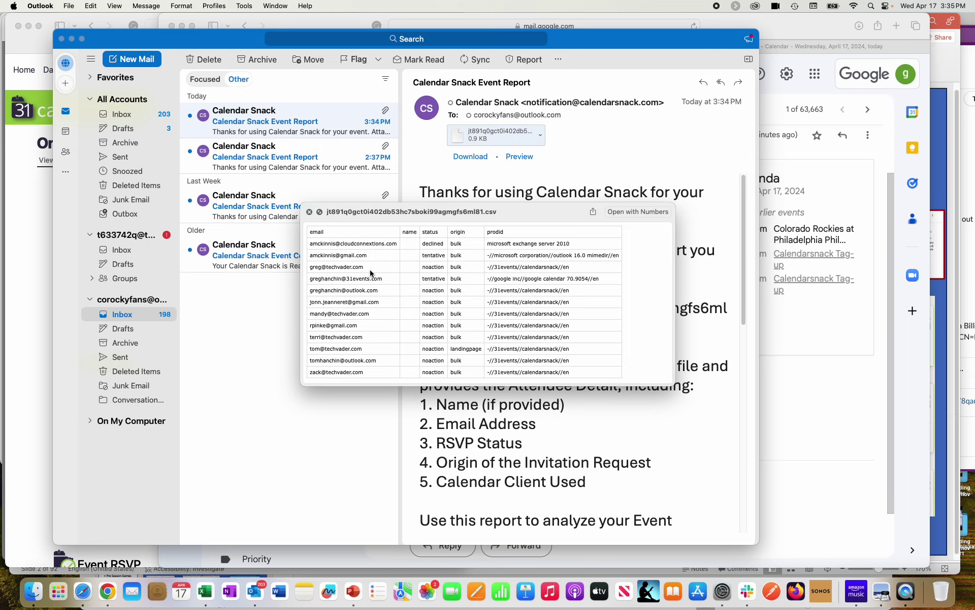
click(309, 212)
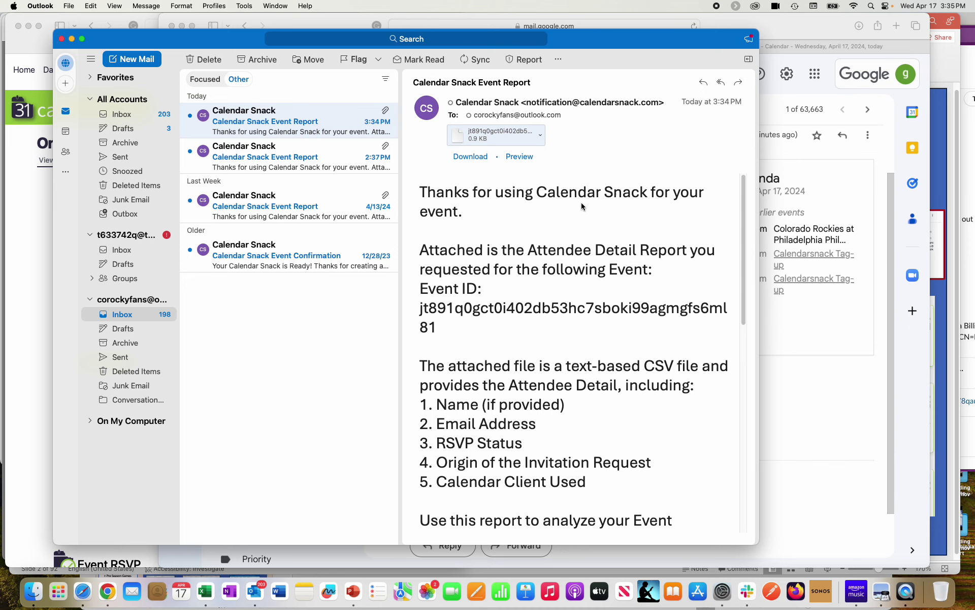
Check Gmail's Maybe reply and the signed-in Google account, then drag Gmail to the right.
click(834, 184)
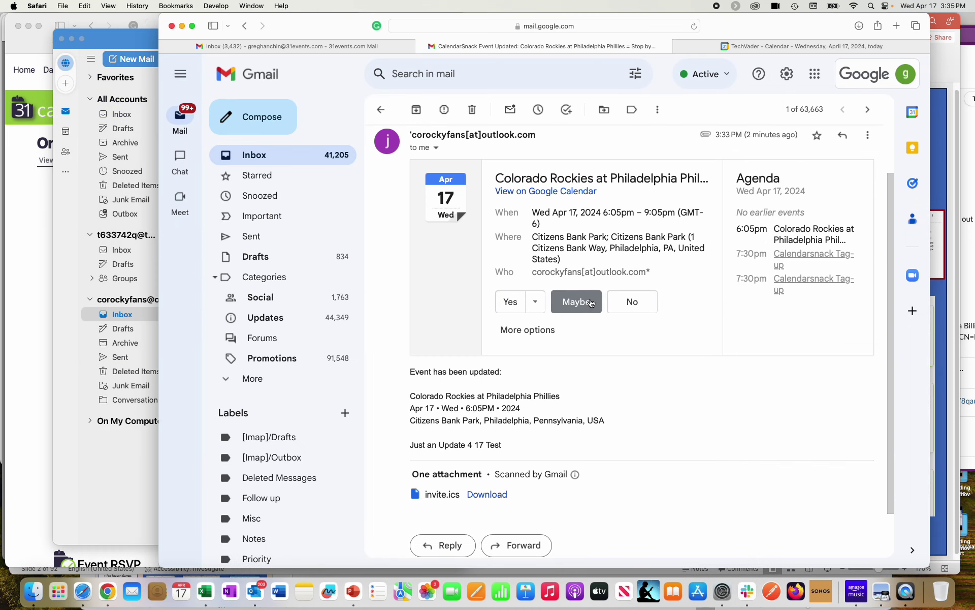
click(874, 82)
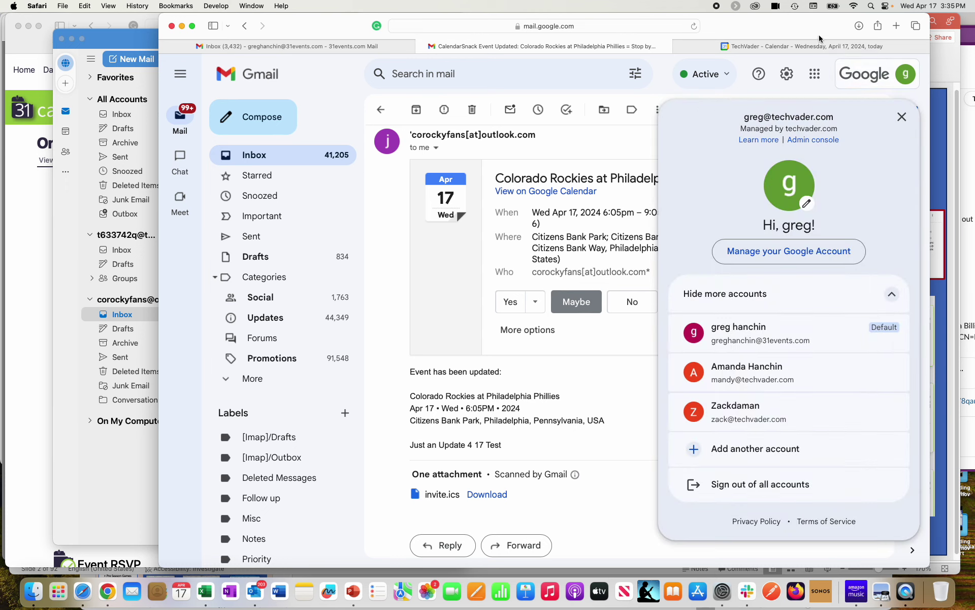
drag(344, 48, 727, 2)
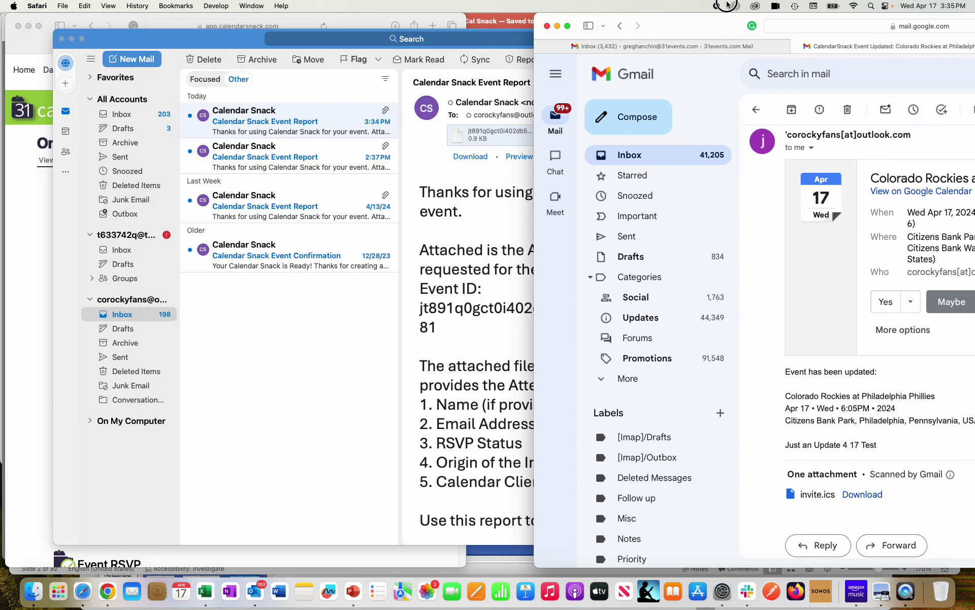
Reload the Rockies event page and request a fresh invitee report, then check Outlook.
click(36, 215)
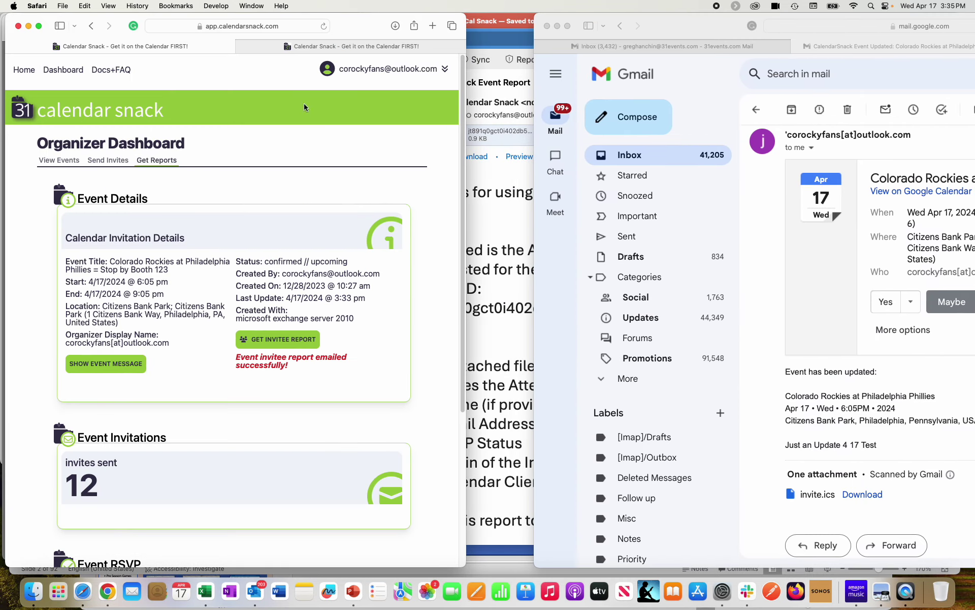
click(297, 27)
key(Return)
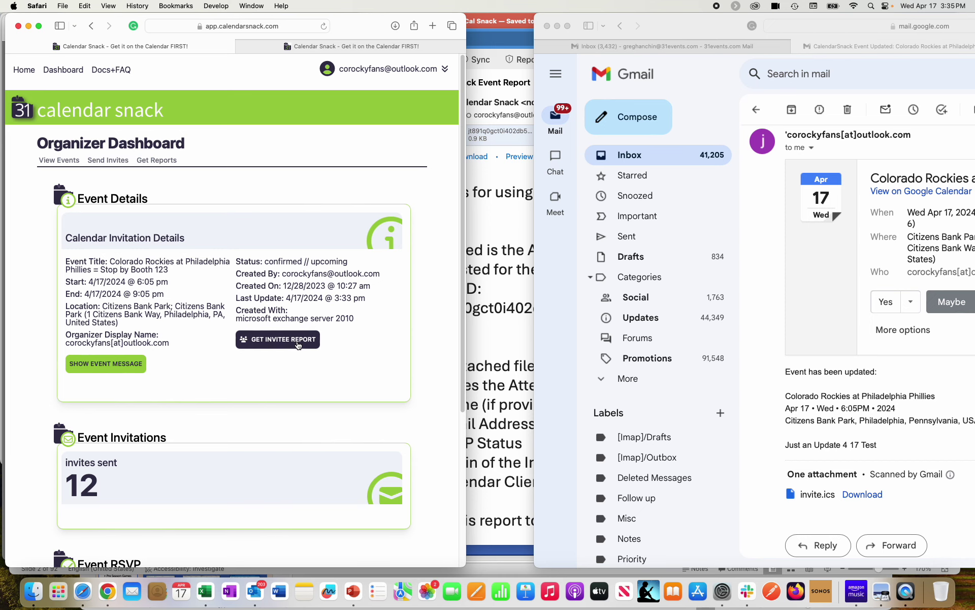
click(298, 346)
click(520, 236)
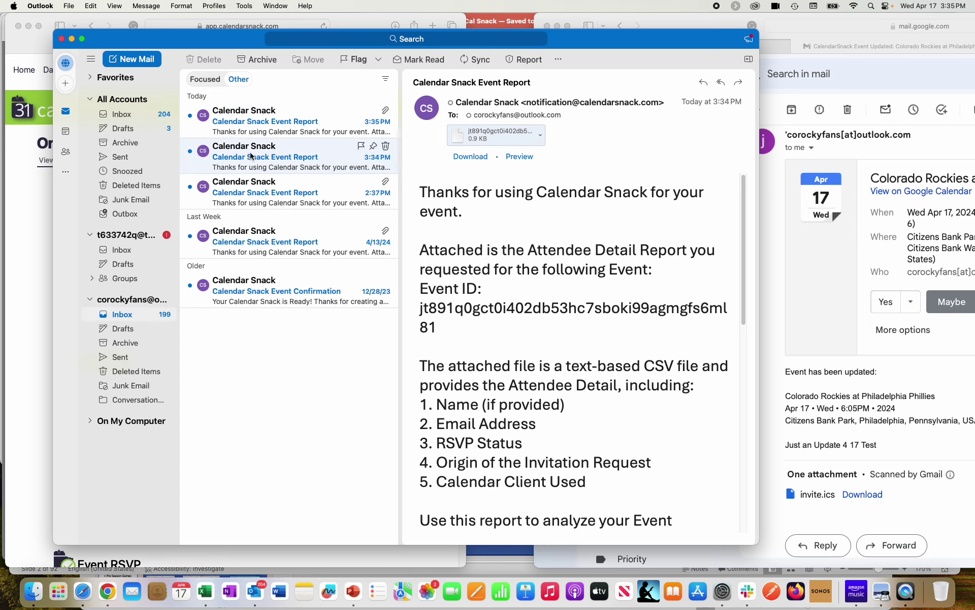
Preview the CSV attached to the 3:35 PM event report and highlight the invitee now marked tentative.
click(262, 124)
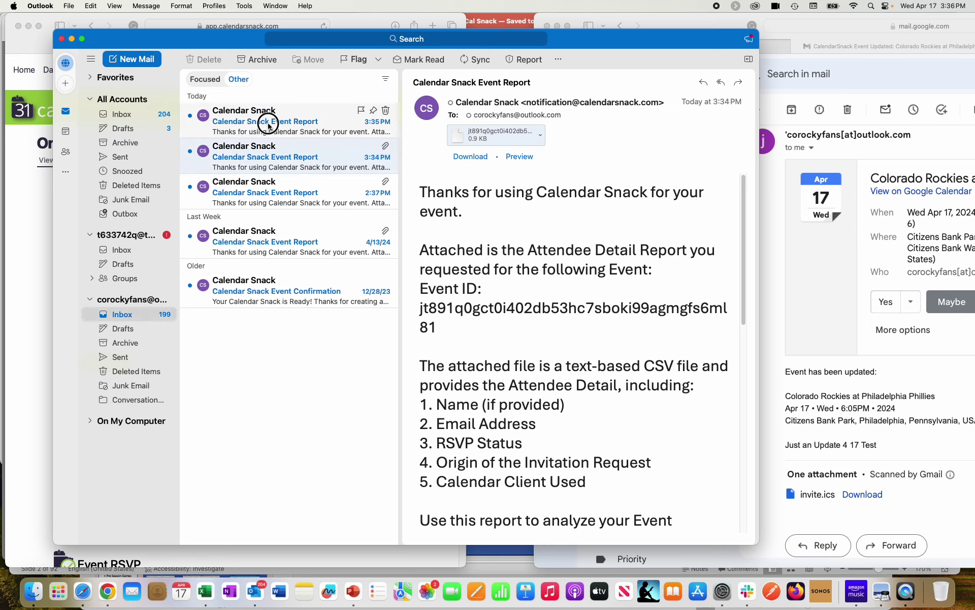
click(517, 158)
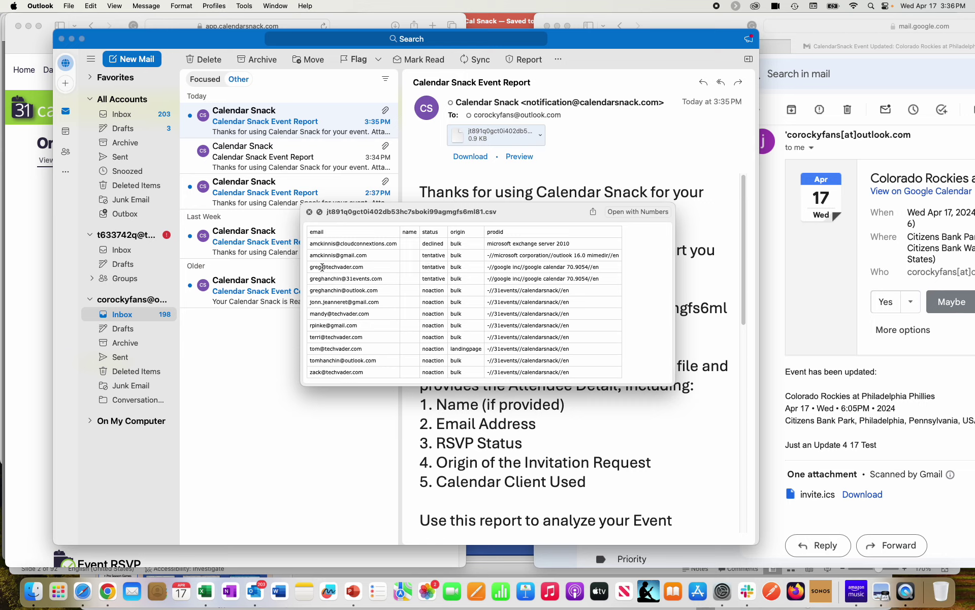
drag(367, 267, 310, 266)
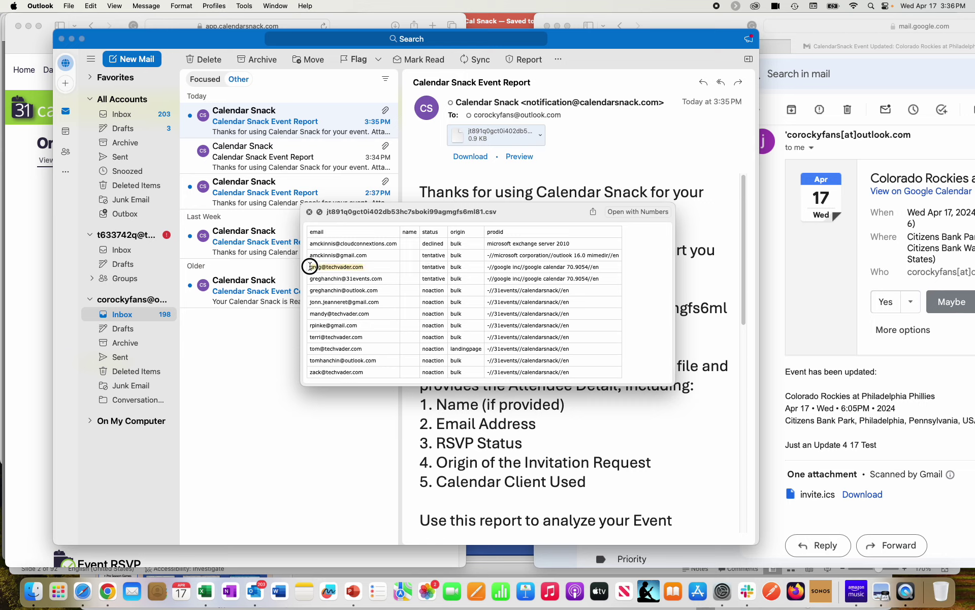